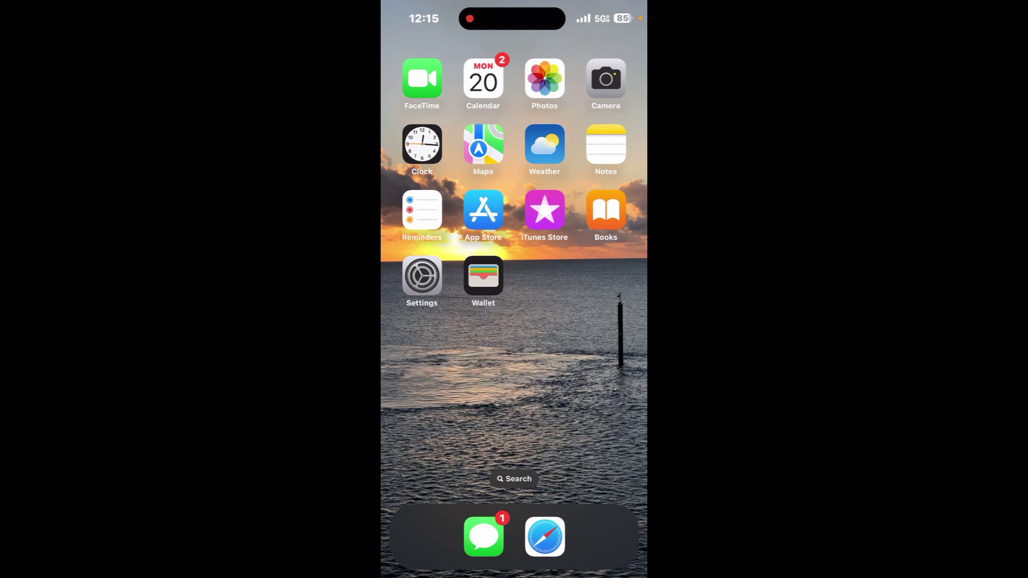
- Pull down notifications, open and dismiss app search, and bring up the app switcher
{"action": "left_click_drag", "start_coordinate": [450, 3], "coordinate": [450, 322]}
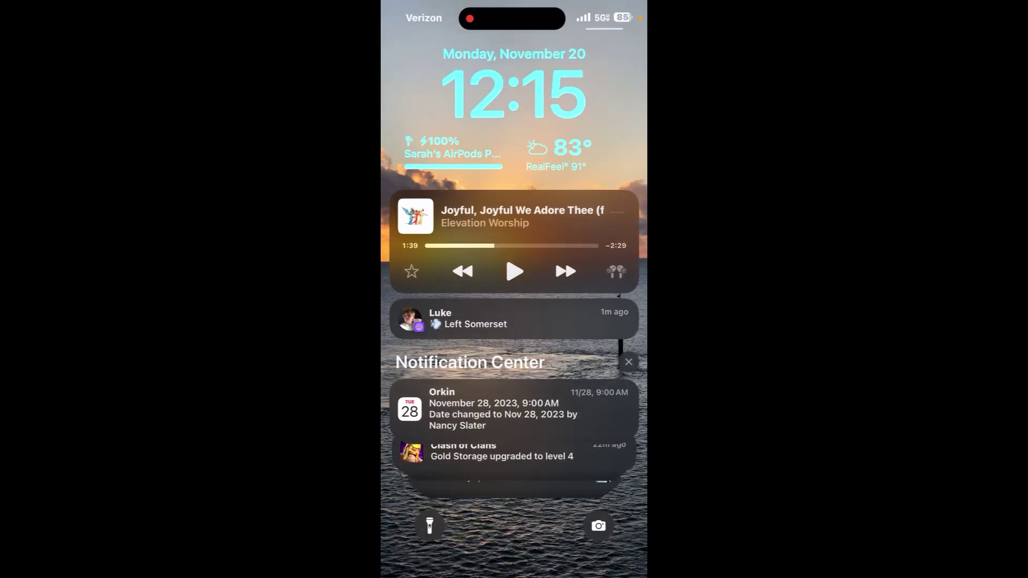
{"action": "left_click_drag", "start_coordinate": [514, 281], "coordinate": [515, 442]}
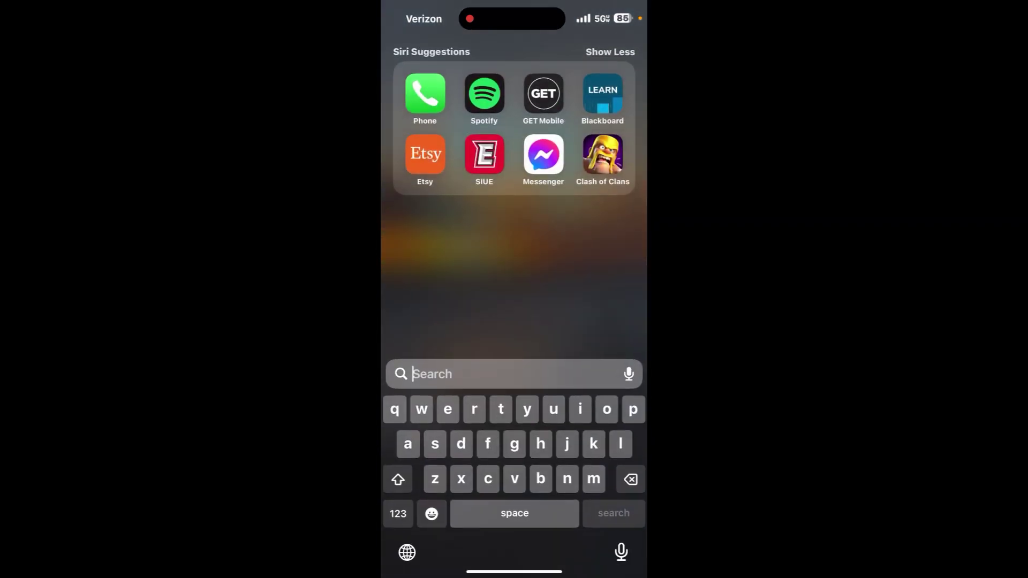
{"action": "left_click_drag", "start_coordinate": [514, 321], "coordinate": [514, 160]}
{"action": "left_click_drag", "start_coordinate": [515, 570], "coordinate": [514, 490]}
{"action": "left_click_drag", "start_coordinate": [514, 571], "coordinate": [514, 322]}
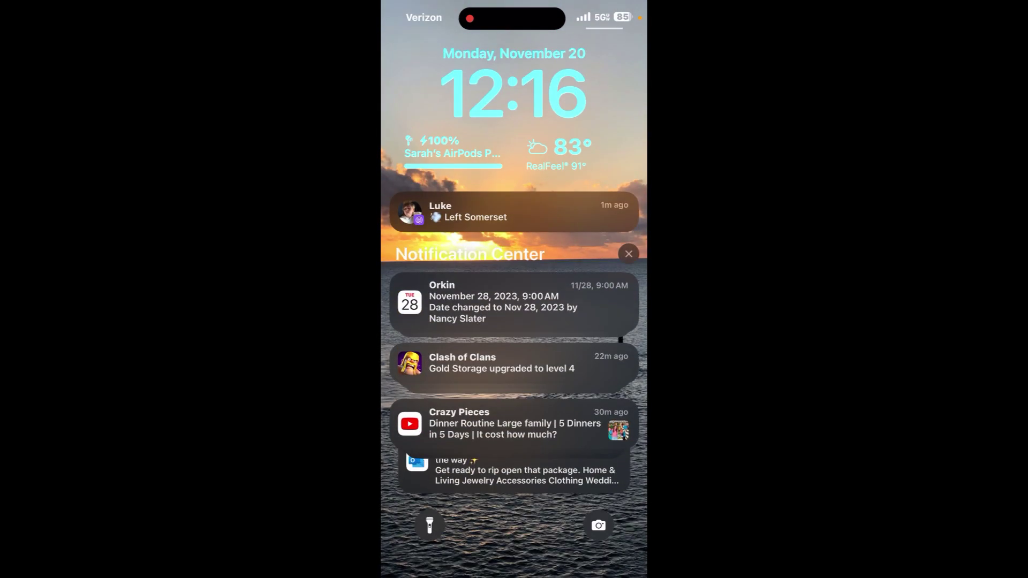
- Clear the top location-update notification and go to the Home Screen
{"action": "left_click_drag", "start_coordinate": [515, 441], "coordinate": [515, 241]}
{"action": "left_click_drag", "start_coordinate": [578, 479], "coordinate": [450, 479]}
{"action": "left_click", "coordinate": [615, 478]}
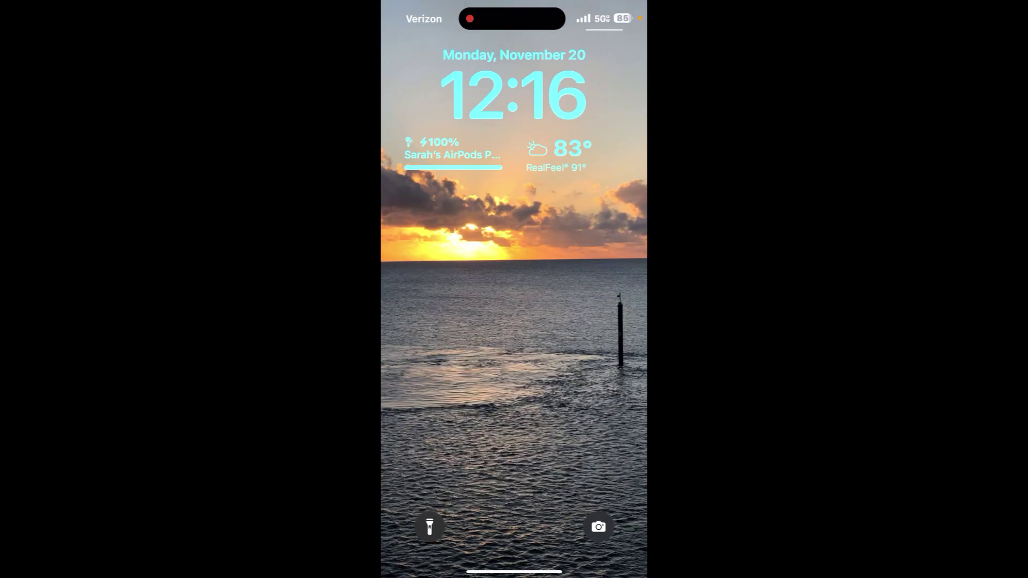
{"action": "left_click_drag", "start_coordinate": [515, 567], "coordinate": [514, 241]}
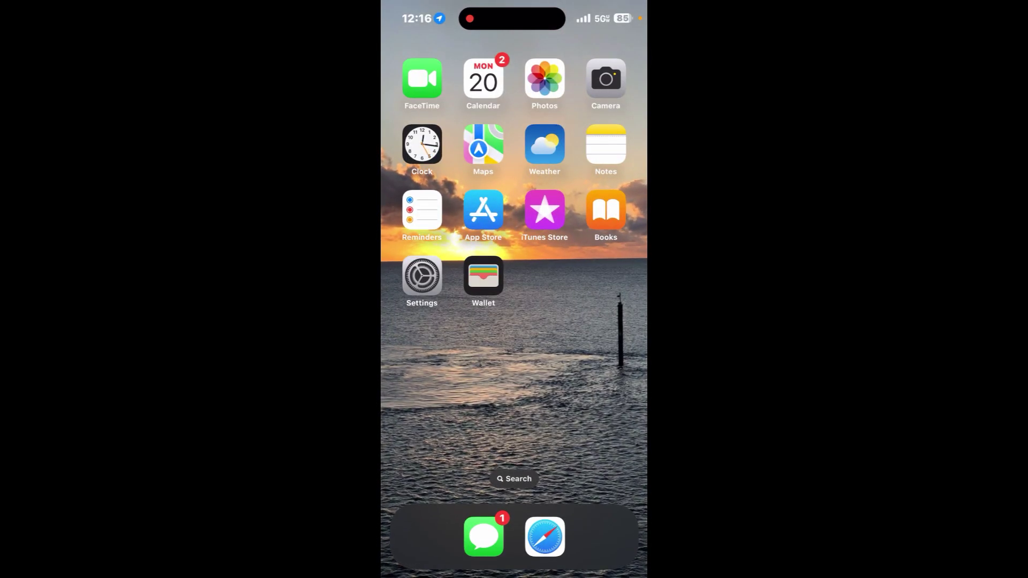
- Delete the Reminders app via Remove App and confirm Delete App
{"action": "left_click", "coordinate": [421, 210]}
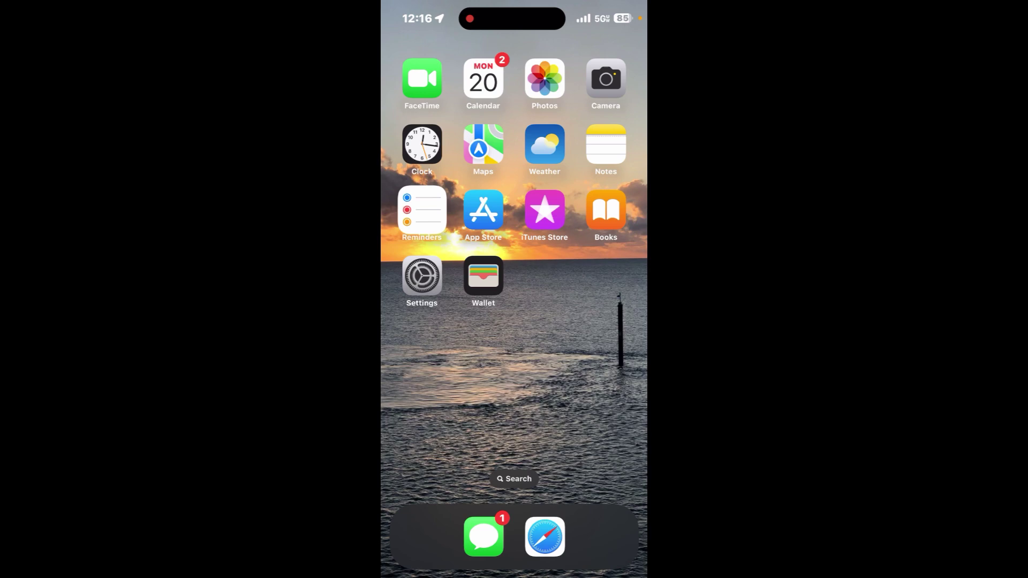
{"action": "left_click", "coordinate": [436, 337]}
{"action": "left_click", "coordinate": [514, 354]}
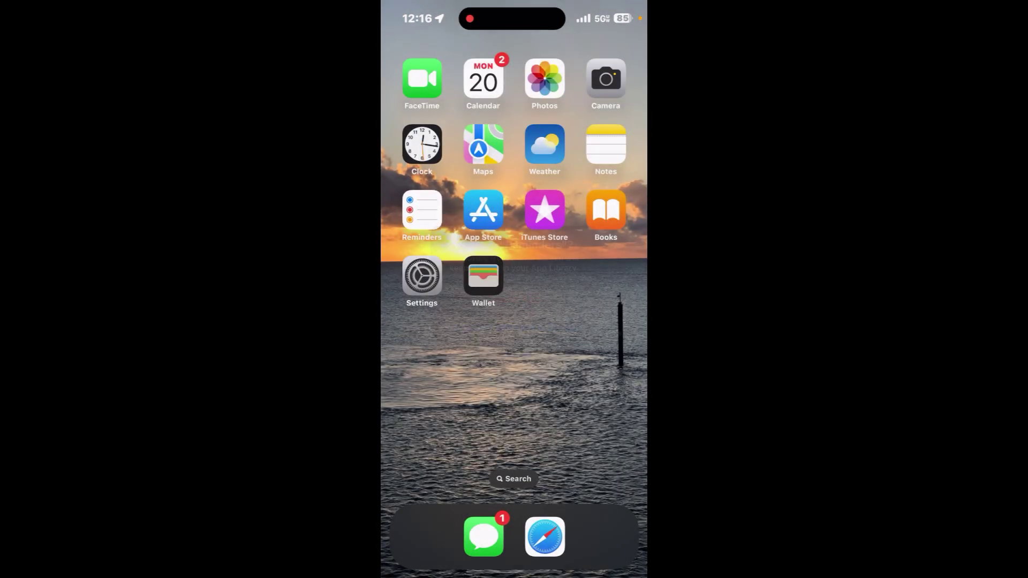
{"action": "left_click", "coordinate": [471, 326]}
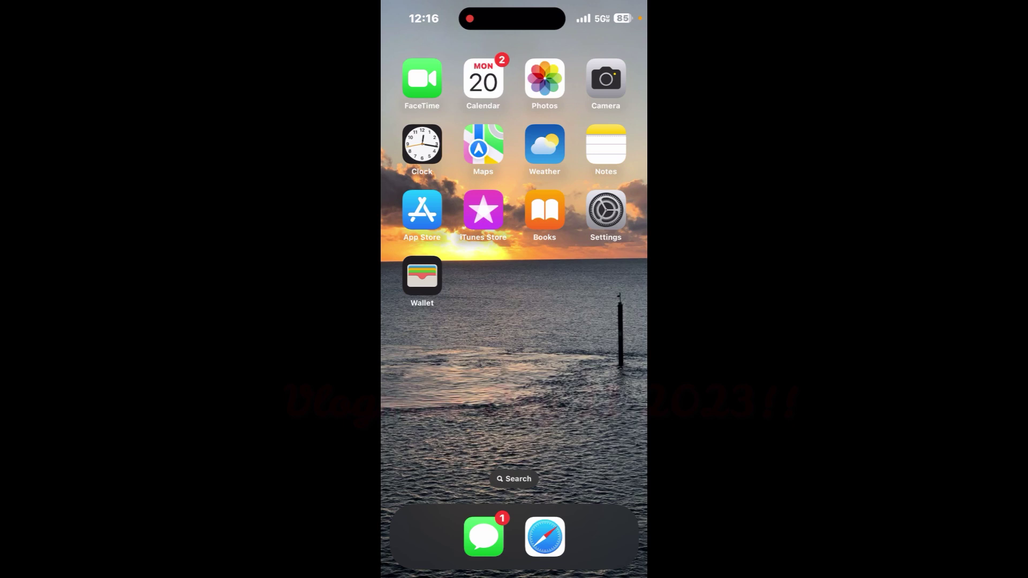
- Swipe to the next Home Screen page showing HP Smart, CapCut and Grammarly
{"action": "left_click_drag", "start_coordinate": [594, 338], "coordinate": [434, 337]}
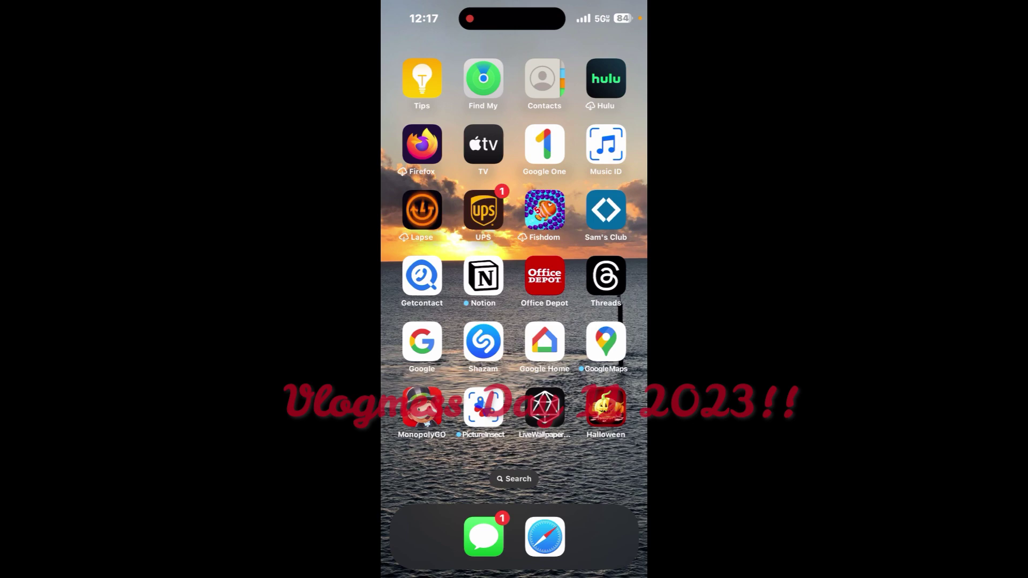
{"action": "scroll", "coordinate": [514, 249], "scroll_direction": "right", "scroll_amount": 5}
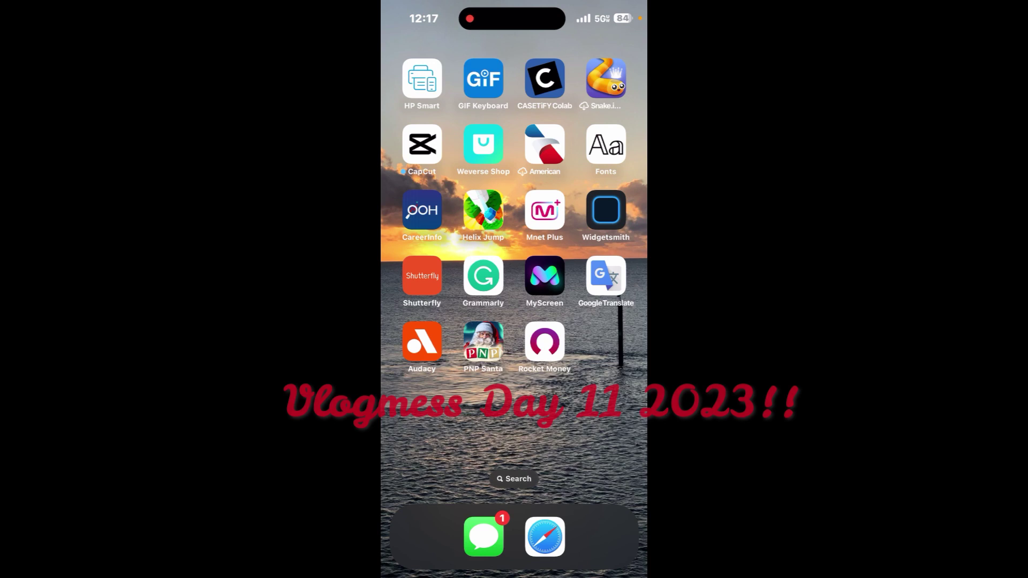
- Go to the folders page and browse both pages of the Cello folder
{"action": "left_click_drag", "start_coordinate": [595, 282], "coordinate": [434, 281]}
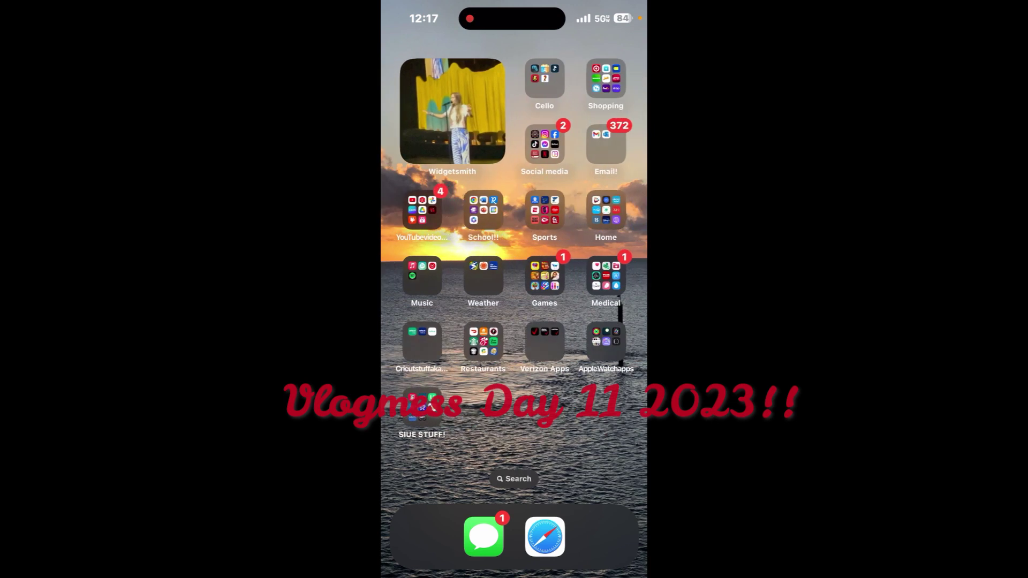
{"action": "left_click", "coordinate": [544, 78]}
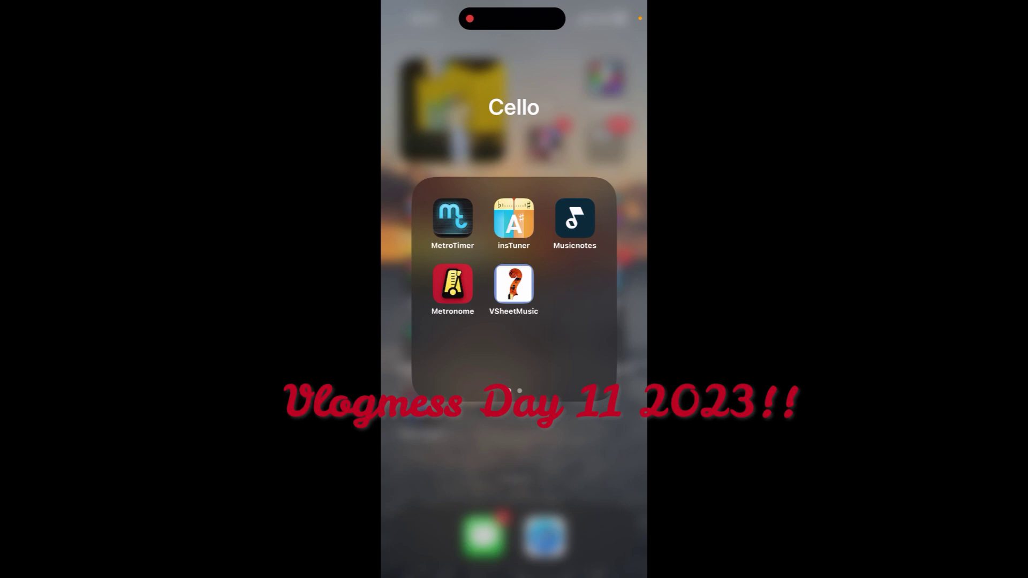
{"action": "mouse_move", "coordinate": [579, 281]}
{"action": "left_mouse_down"}
{"action": "mouse_move", "coordinate": [450, 281]}
{"action": "mouse_move", "coordinate": [578, 281]}
{"action": "left_mouse_up"}
{"action": "left_click_drag", "start_coordinate": [579, 281], "coordinate": [450, 281]}
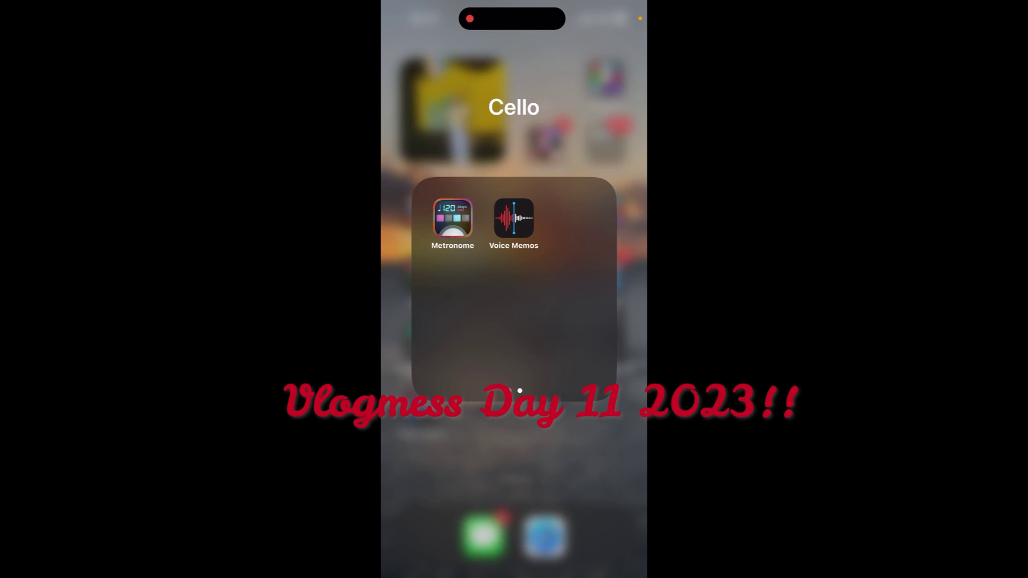
{"action": "left_click", "coordinate": [514, 482]}
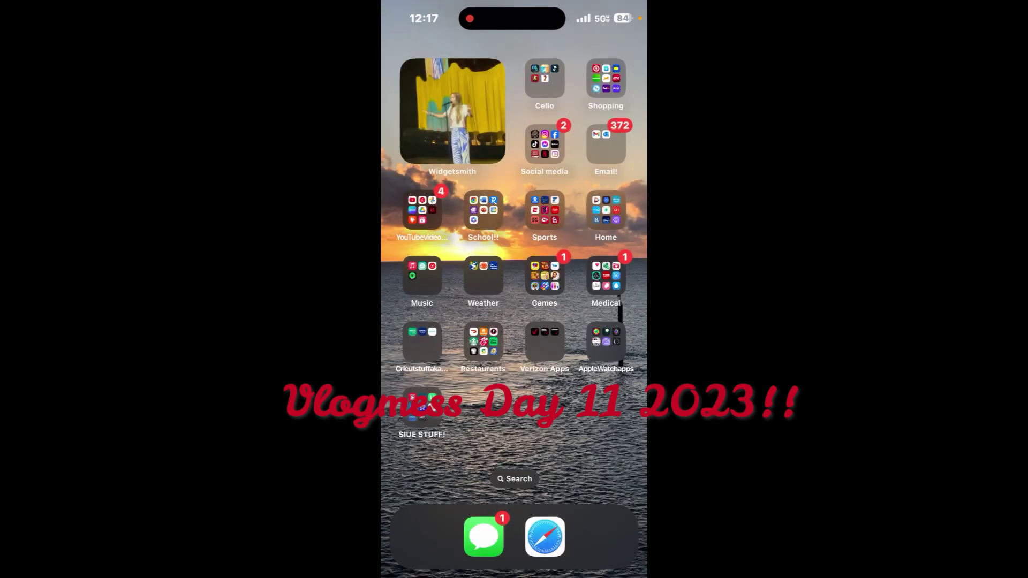
- Look through the Shopping folder, then open the Social media folder
{"action": "left_click", "coordinate": [606, 137]}
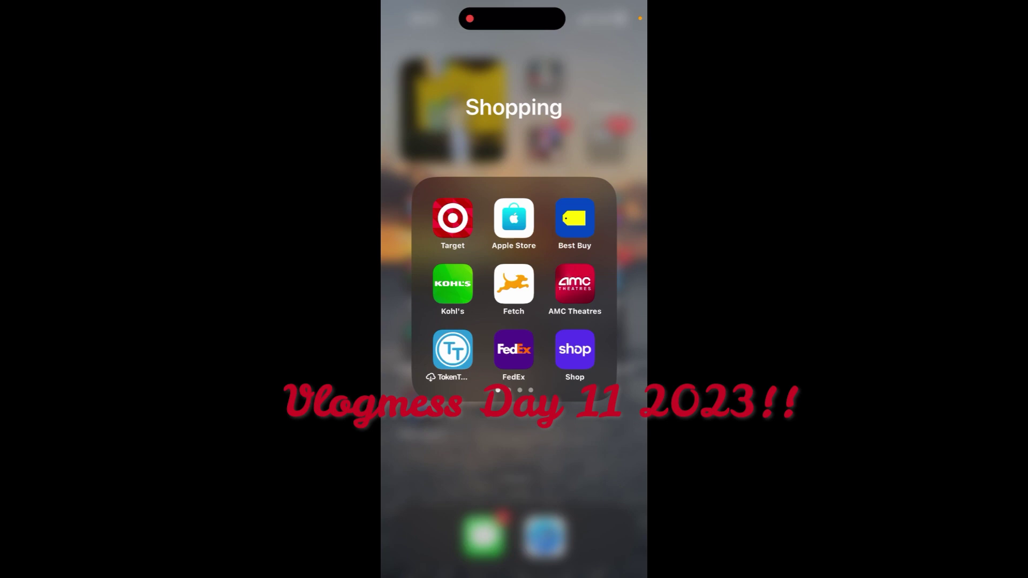
{"action": "scroll", "coordinate": [514, 289], "scroll_direction": "right", "scroll_amount": 5}
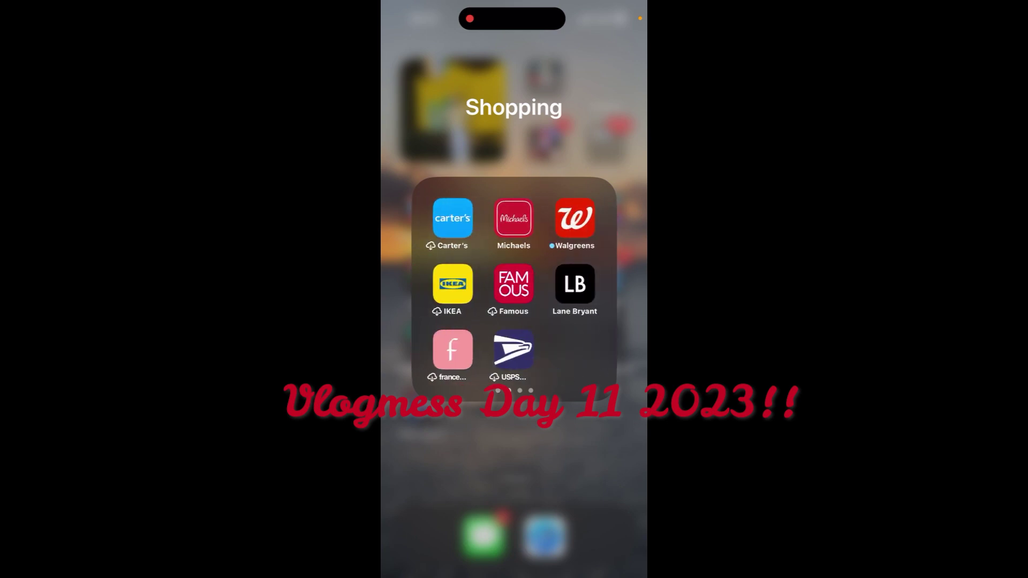
{"action": "scroll", "coordinate": [514, 290], "scroll_direction": "right", "scroll_amount": 5}
{"action": "scroll", "coordinate": [514, 290], "scroll_direction": "left", "scroll_amount": 5}
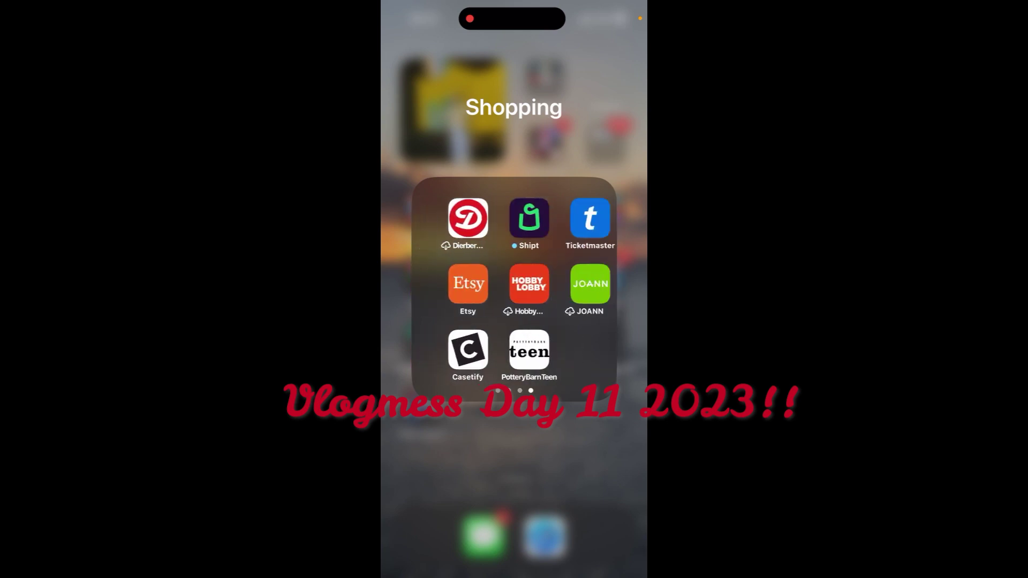
{"action": "left_click", "coordinate": [514, 482]}
{"action": "left_click", "coordinate": [544, 144]}
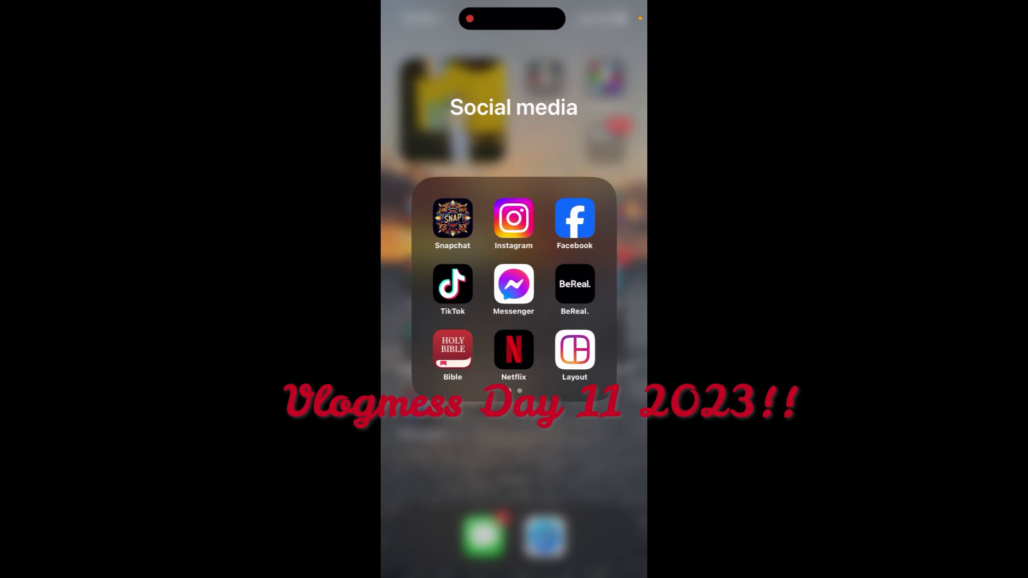
- Launch Bible to Today, view Plans, close it, and page the Social media folder
{"action": "left_click", "coordinate": [453, 349]}
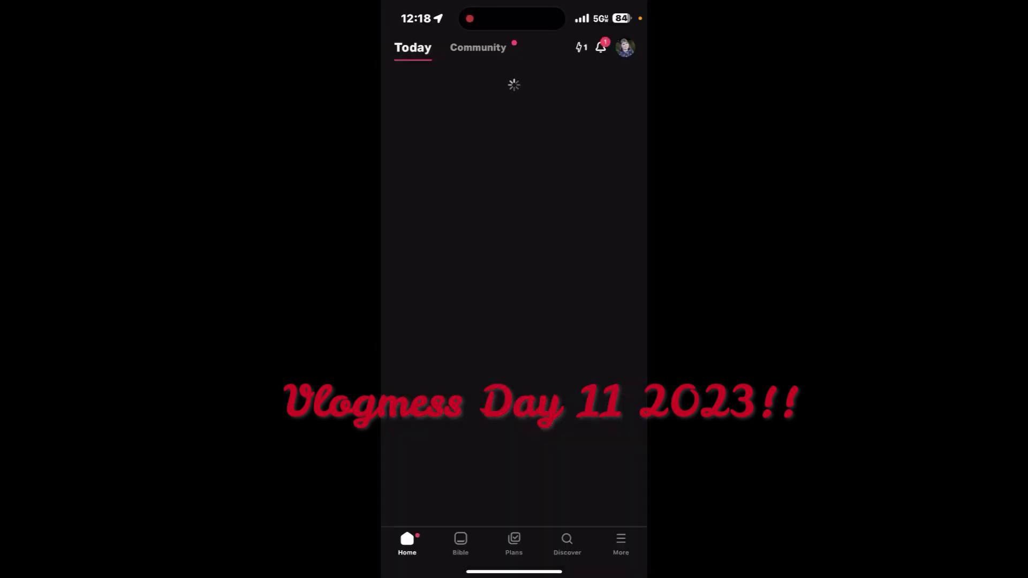
{"action": "scroll", "coordinate": [514, 293], "scroll_direction": "down", "scroll_amount": 3}
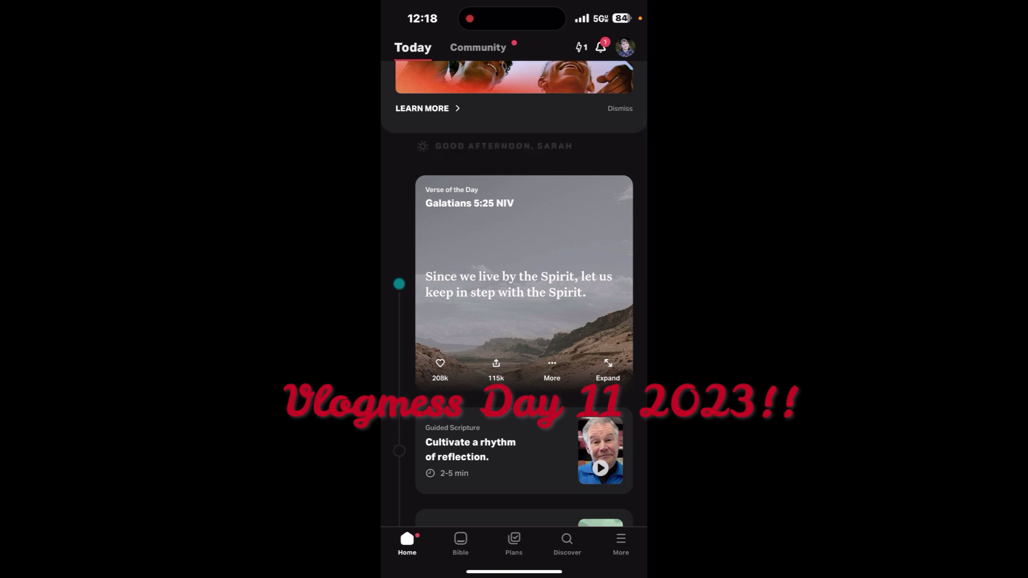
{"action": "left_click", "coordinate": [514, 544]}
{"action": "left_click_drag", "start_coordinate": [514, 572], "coordinate": [514, 361]}
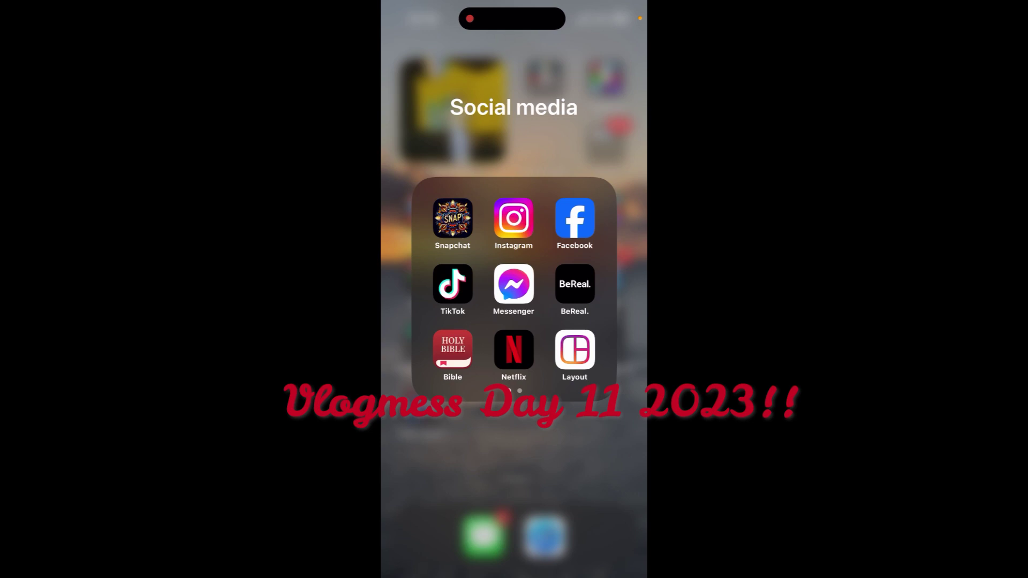
{"action": "left_click_drag", "start_coordinate": [578, 290], "coordinate": [450, 290]}
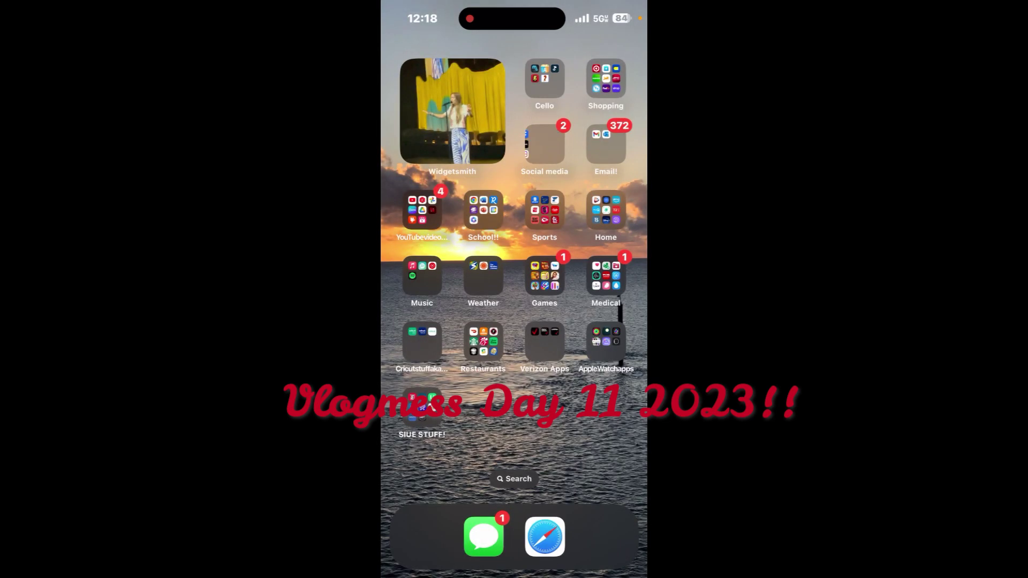
- Check the Email! folder, then browse YouTube video stuff! and download Canva
{"action": "left_click", "coordinate": [544, 142]}
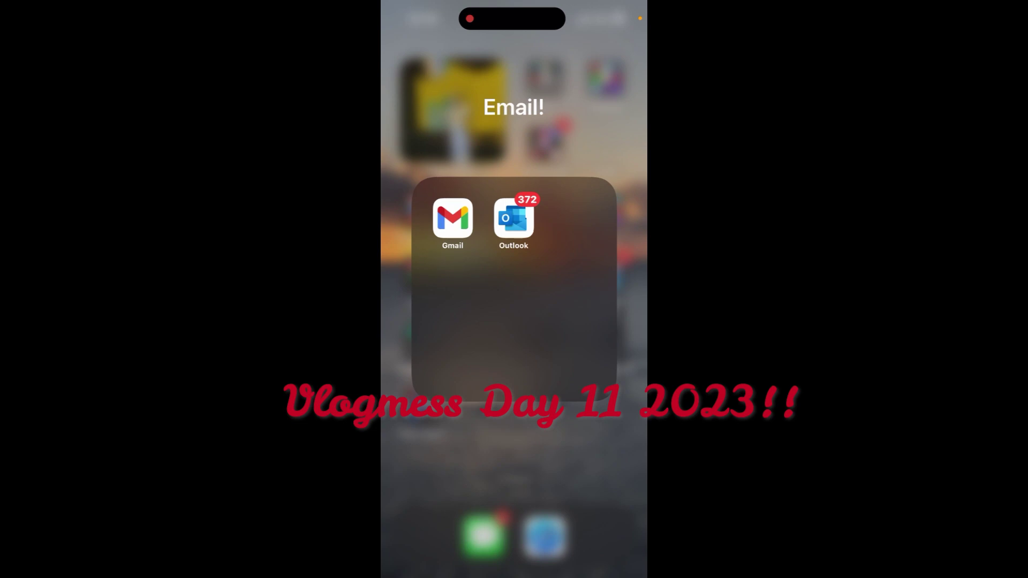
{"action": "left_click", "coordinate": [514, 466]}
{"action": "left_click", "coordinate": [427, 207]}
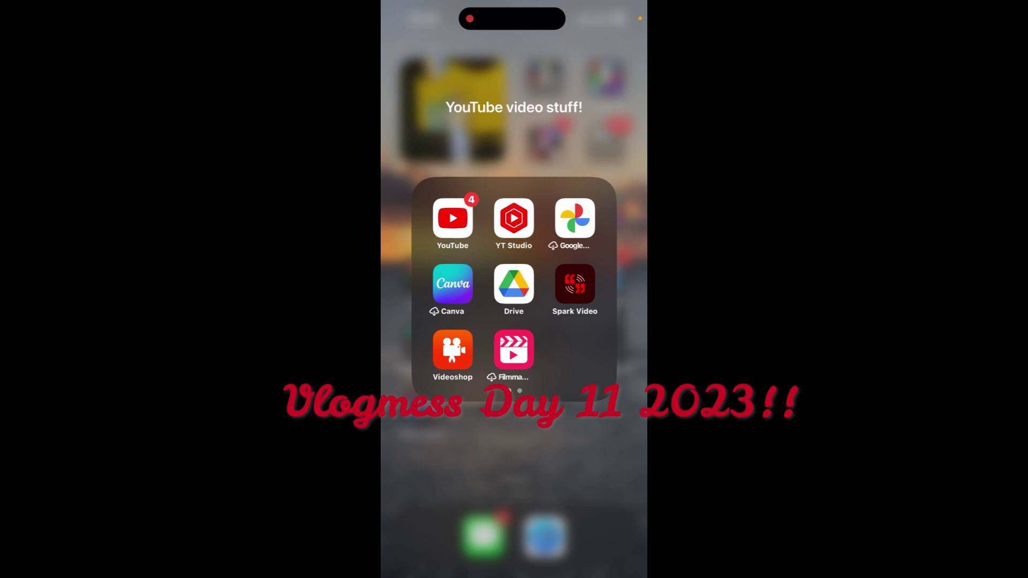
{"action": "left_click", "coordinate": [452, 283]}
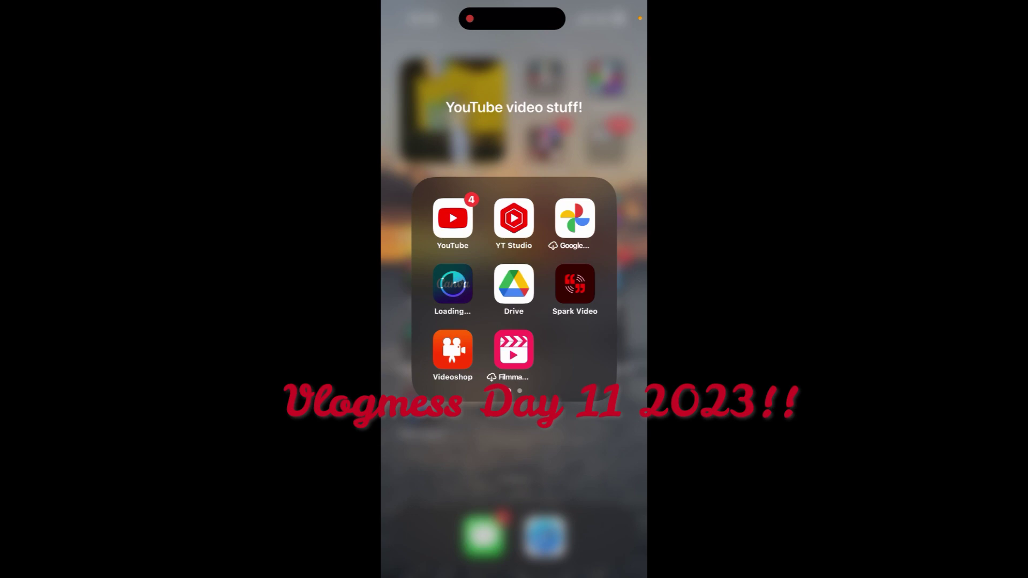
{"action": "left_click_drag", "start_coordinate": [563, 281], "coordinate": [450, 281]}
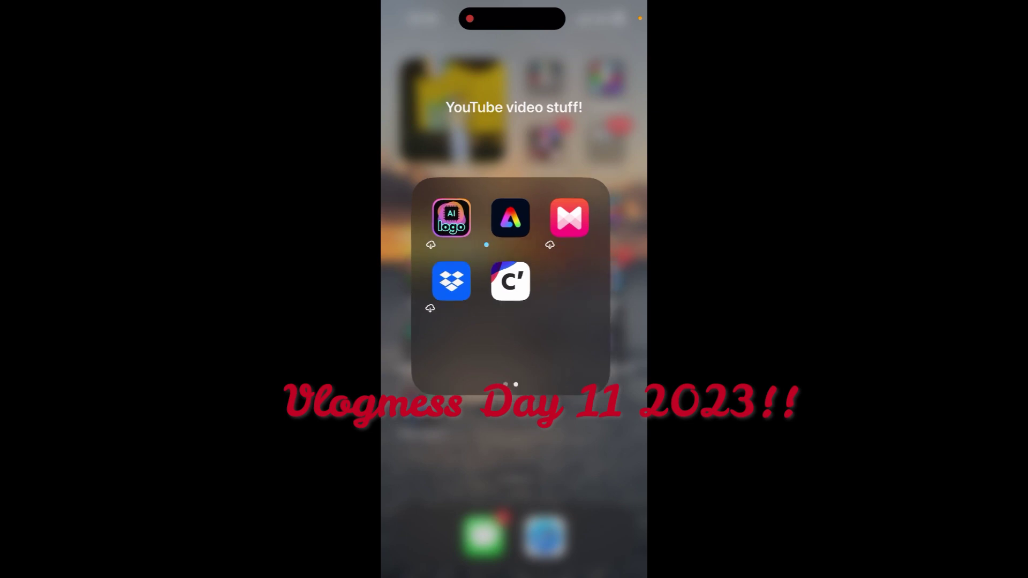
- Browse the School!! and Sports folders, then open the Home folder
{"action": "left_click", "coordinate": [426, 211]}
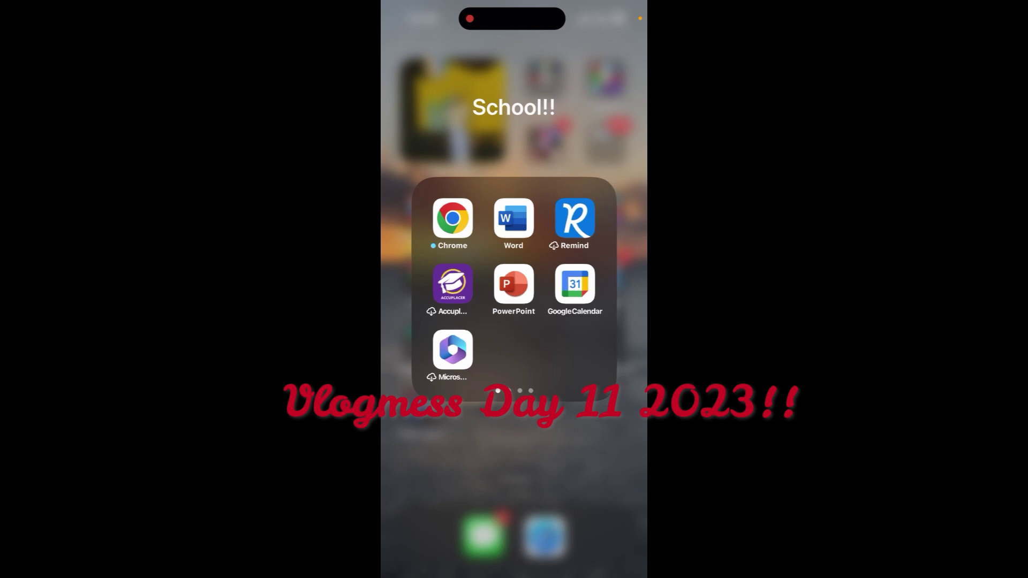
{"action": "scroll", "coordinate": [515, 290], "scroll_direction": "right", "scroll_amount": 5}
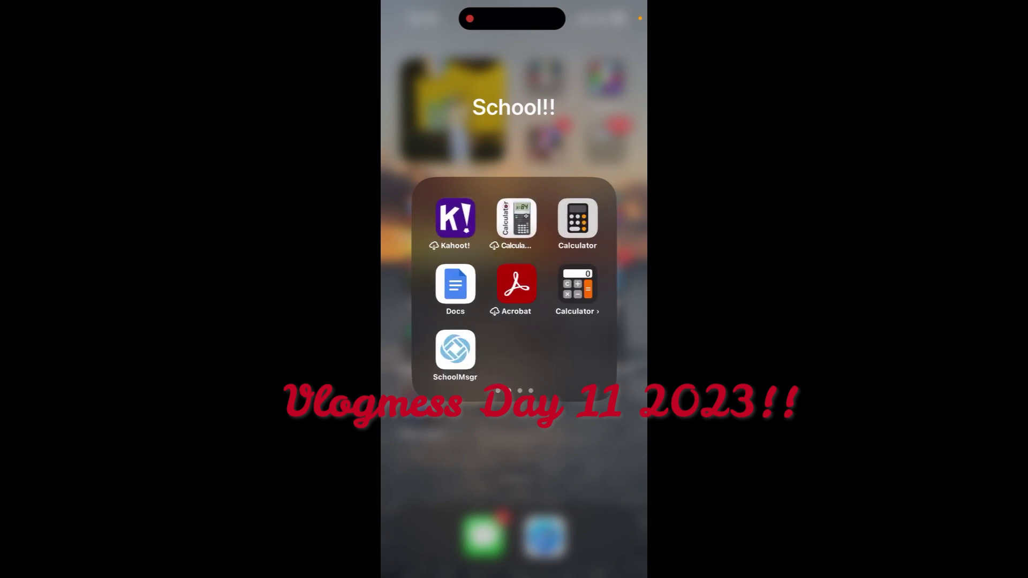
{"action": "scroll", "coordinate": [514, 290], "scroll_direction": "right", "scroll_amount": 5}
{"action": "scroll", "coordinate": [514, 257], "scroll_direction": "right", "scroll_amount": 5}
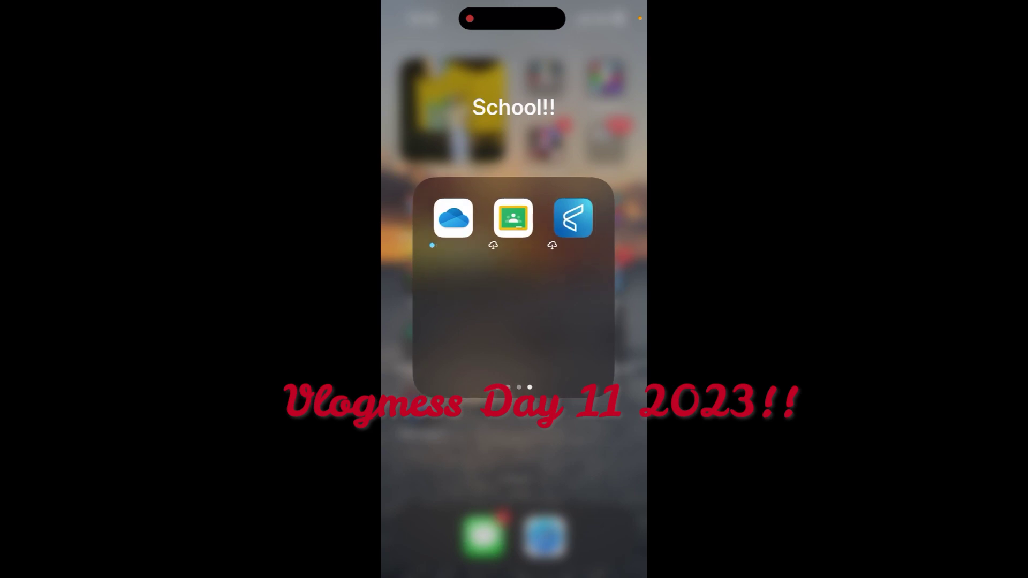
{"action": "left_click", "coordinate": [514, 482]}
{"action": "left_click", "coordinate": [485, 210]}
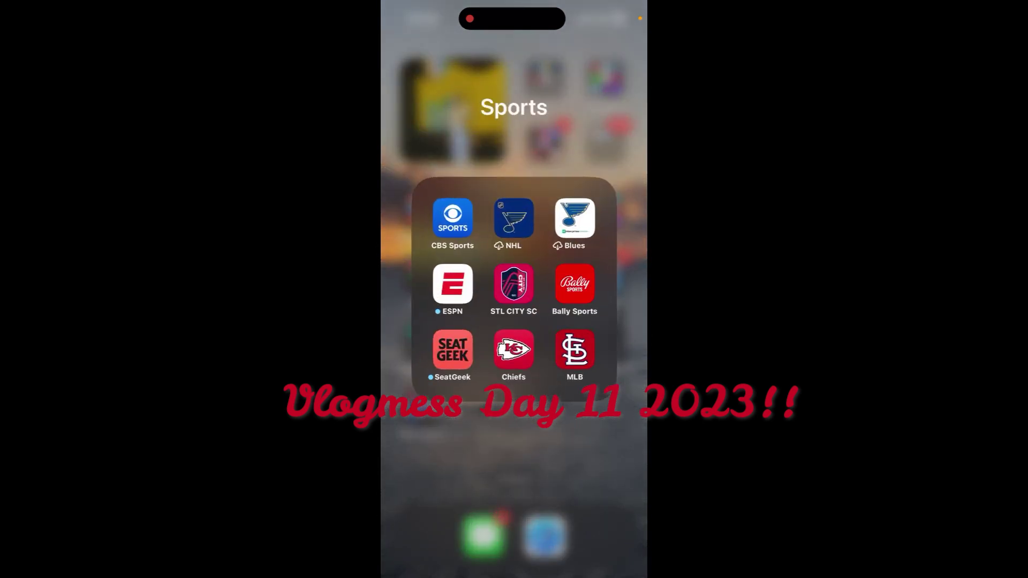
{"action": "left_click", "coordinate": [515, 482]}
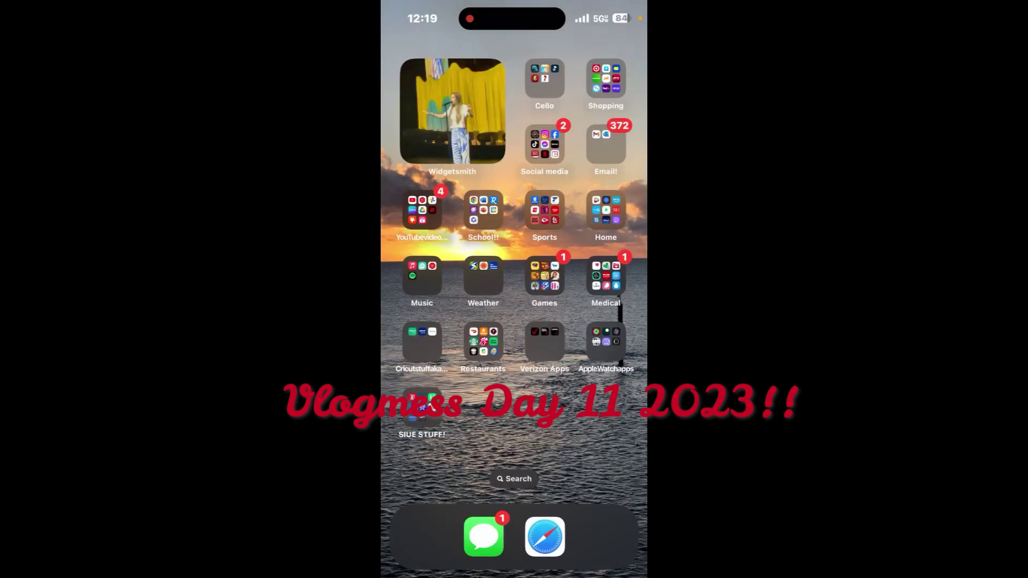
{"action": "left_click", "coordinate": [604, 211]}
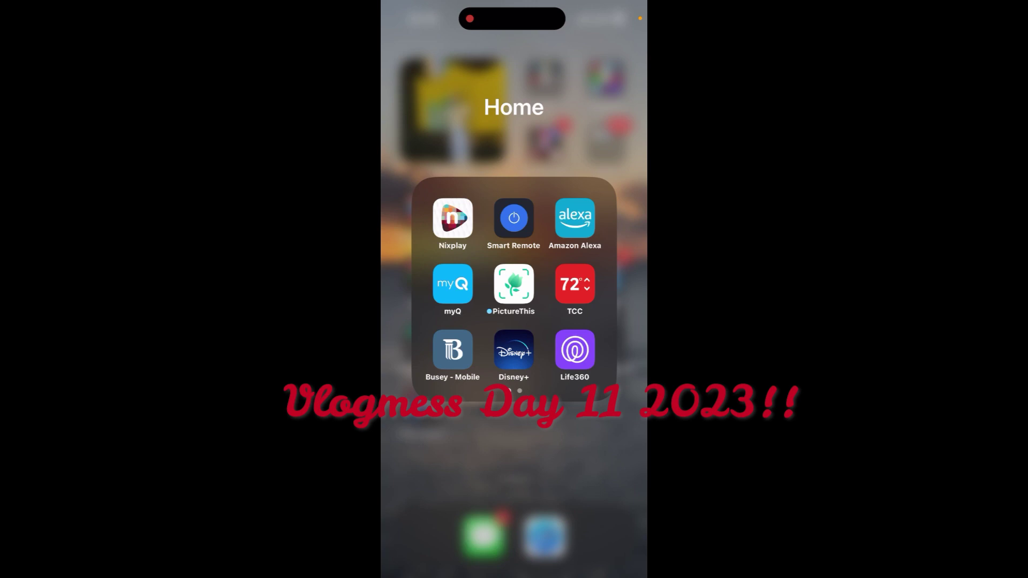
- Launch PictureThis, dismiss its subscription offer, and zoom the identify camera in
{"action": "left_click", "coordinate": [515, 283]}
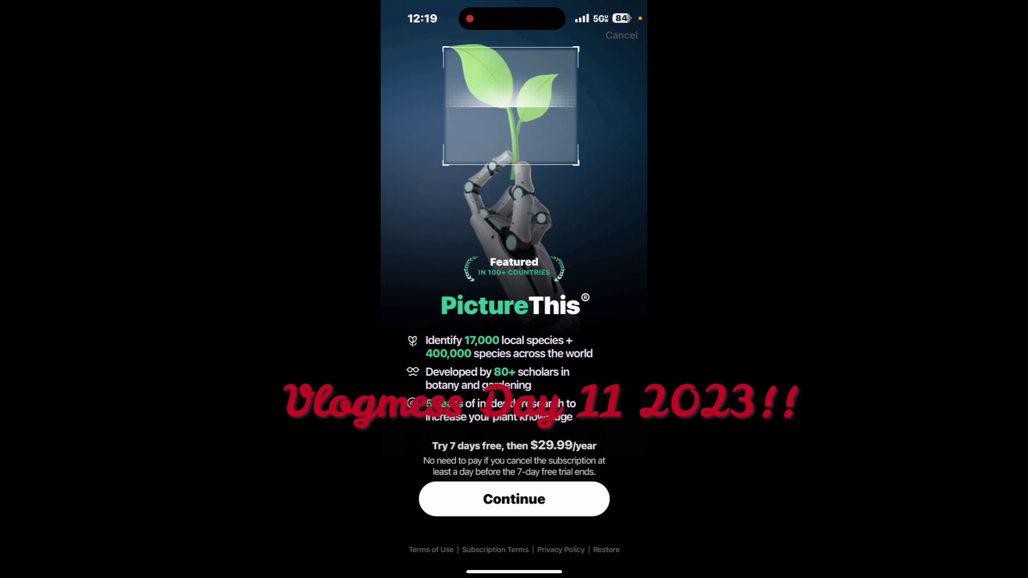
{"action": "left_click", "coordinate": [621, 35]}
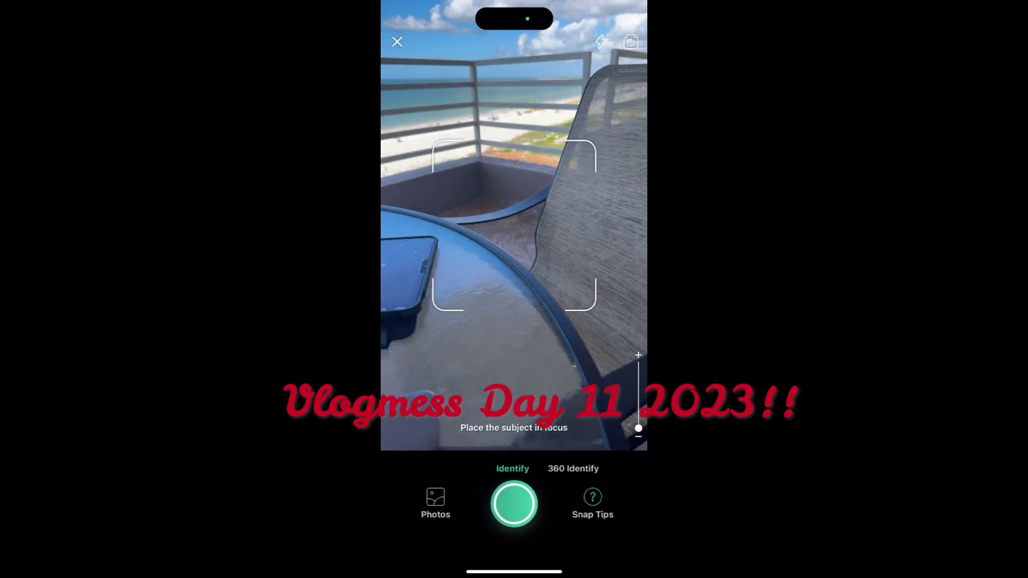
{"action": "left_click_drag", "start_coordinate": [639, 422], "coordinate": [639, 366]}
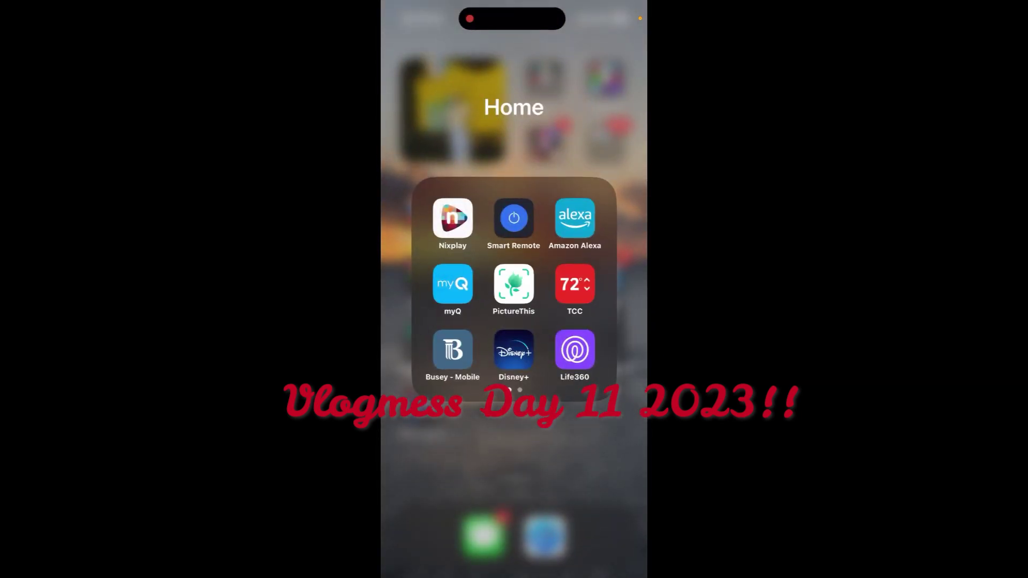
- Finish the Home folder's second page, then check the Music and Weather folders
{"action": "left_click_drag", "start_coordinate": [578, 289], "coordinate": [449, 290]}
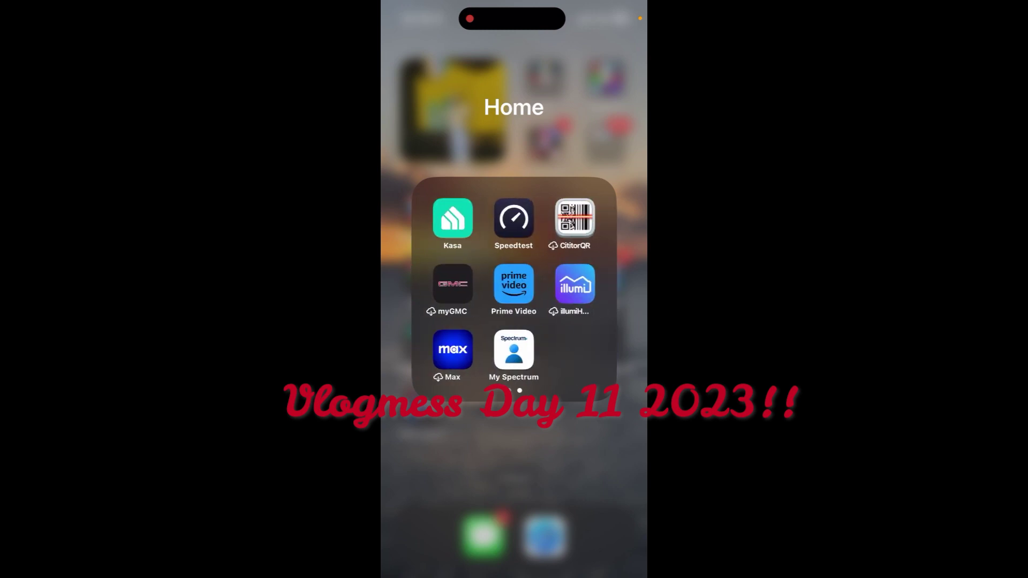
{"action": "left_click", "coordinate": [514, 482]}
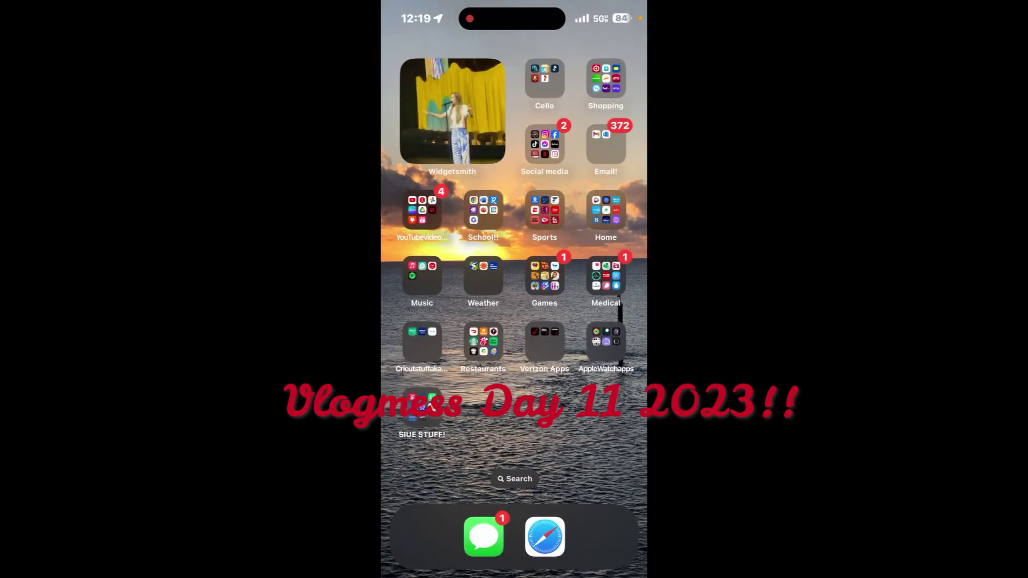
{"action": "left_click", "coordinate": [423, 276]}
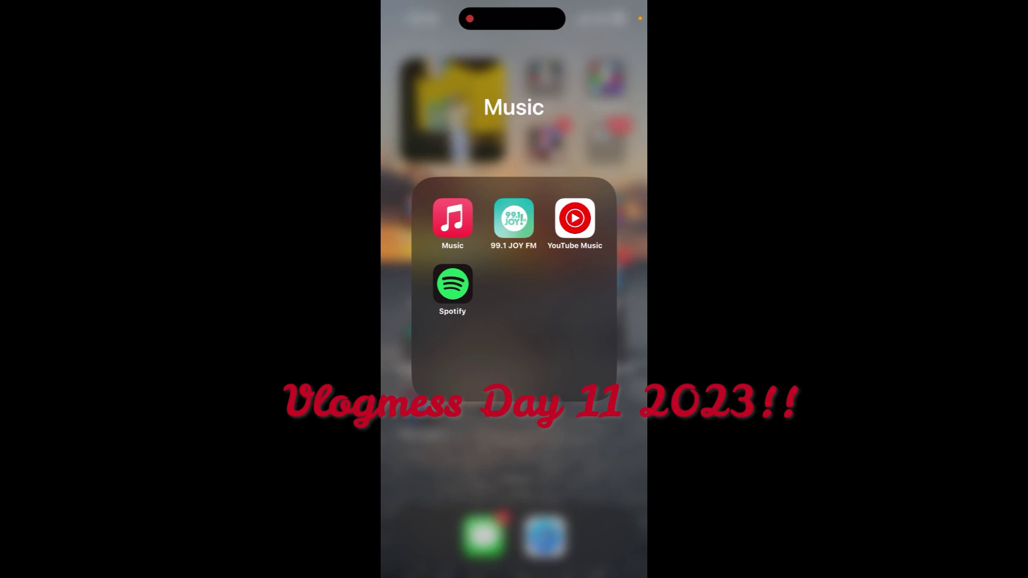
{"action": "left_click", "coordinate": [515, 466]}
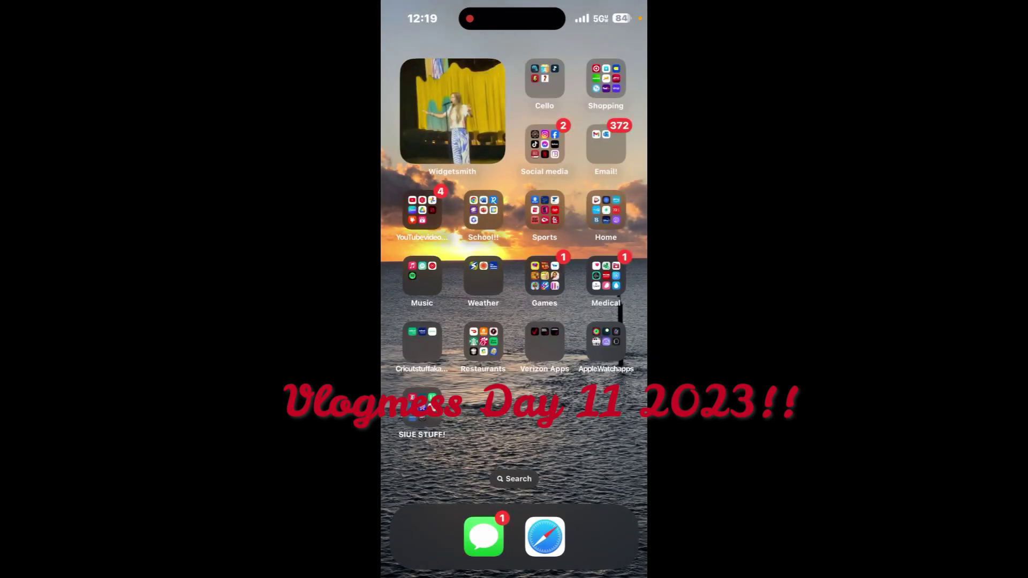
{"action": "left_click", "coordinate": [485, 276]}
{"action": "left_click", "coordinate": [514, 466]}
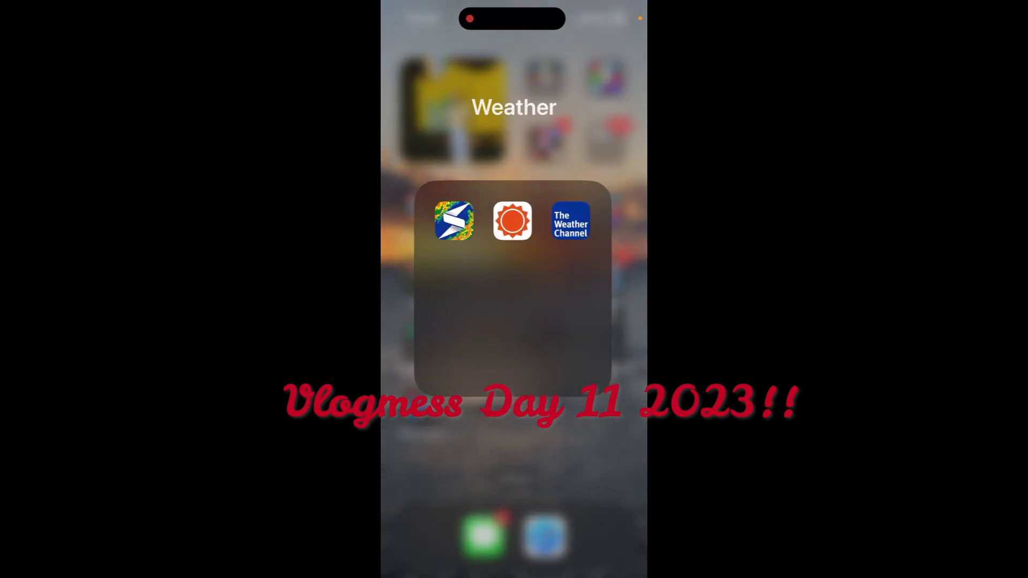
- Page through the Games folder, then check the Medical folder
{"action": "left_click", "coordinate": [545, 276]}
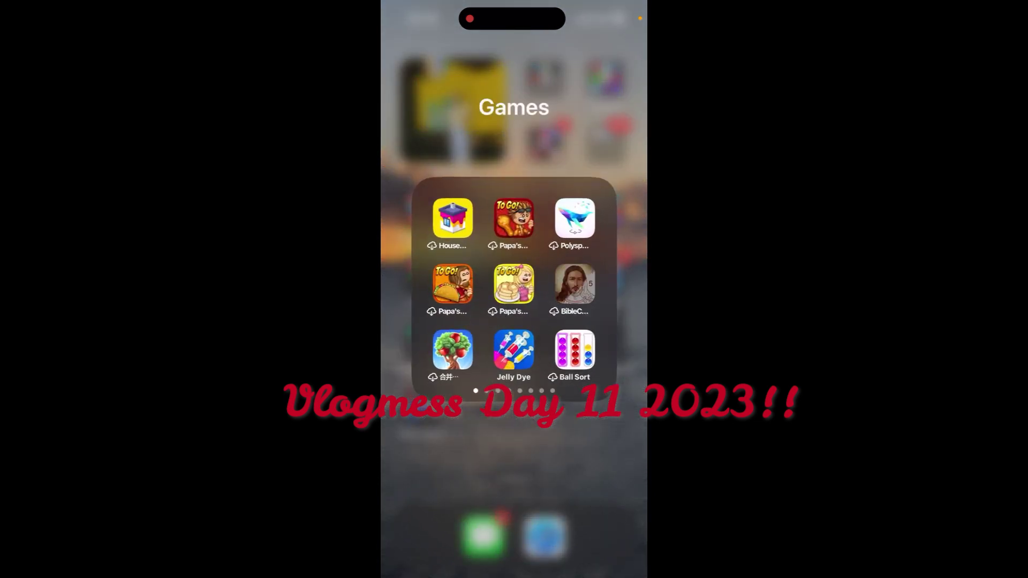
{"action": "left_click_drag", "start_coordinate": [578, 289], "coordinate": [451, 290]}
{"action": "left_click_drag", "start_coordinate": [563, 289], "coordinate": [434, 290]}
{"action": "left_click", "coordinate": [514, 482]}
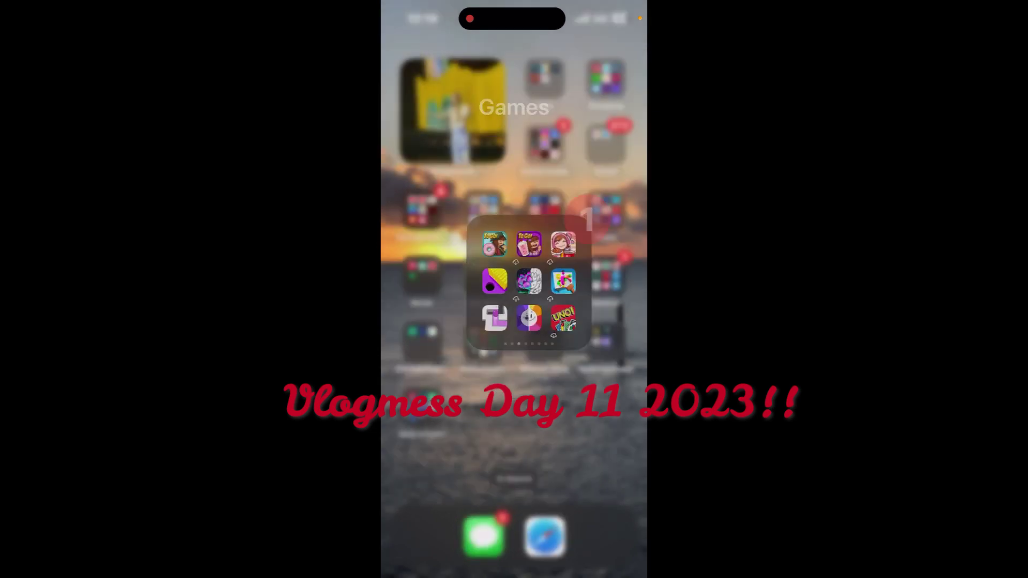
{"action": "left_click", "coordinate": [606, 275]}
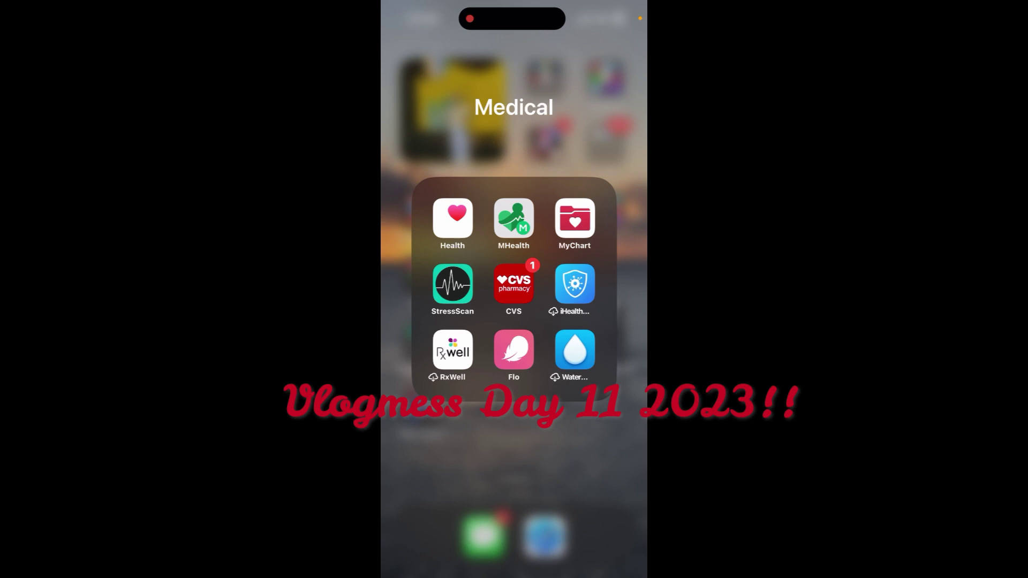
{"action": "left_click", "coordinate": [514, 482]}
- Check the Cricut, Restaurants and Verizon Apps folders
{"action": "left_click", "coordinate": [424, 339]}
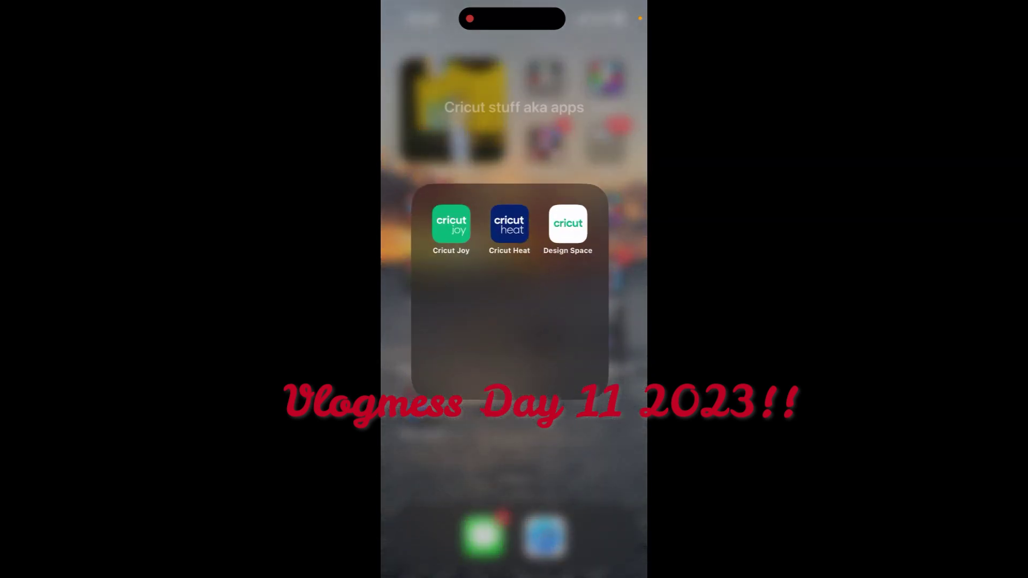
{"action": "left_click", "coordinate": [514, 482]}
{"action": "left_click", "coordinate": [484, 340]}
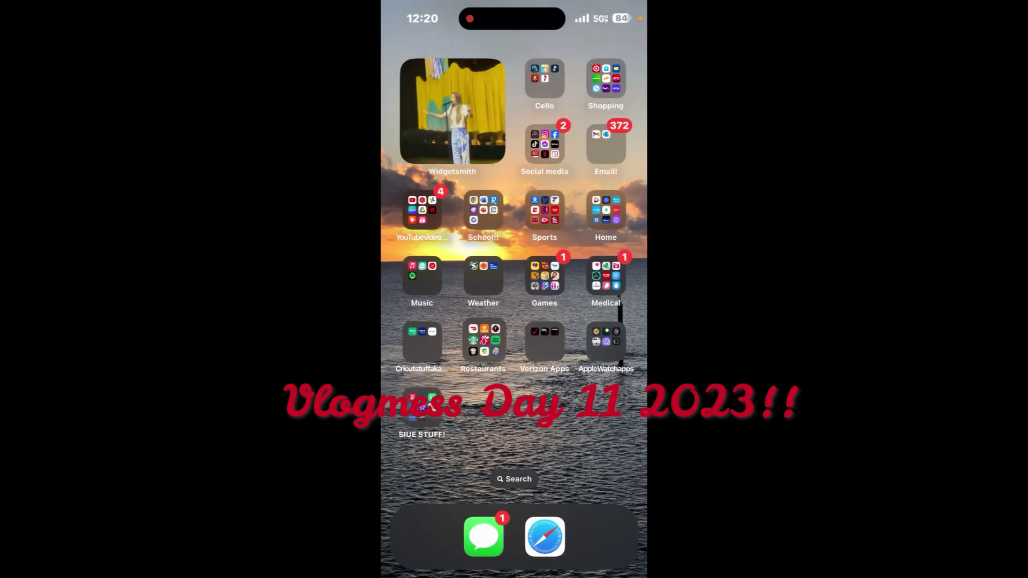
{"action": "left_click_drag", "start_coordinate": [587, 289], "coordinate": [442, 289]}
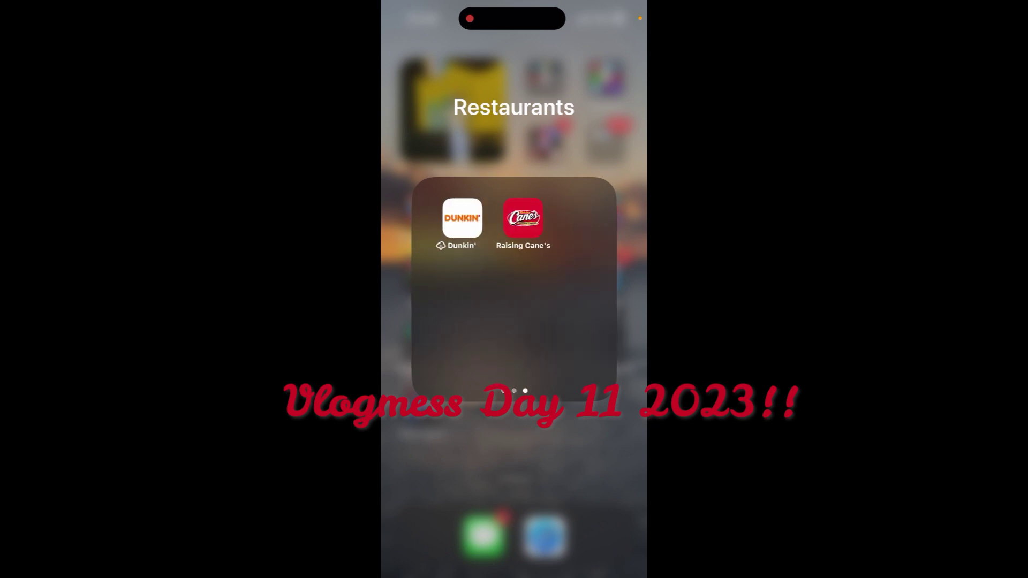
{"action": "left_click", "coordinate": [514, 482]}
{"action": "left_click", "coordinate": [545, 339]}
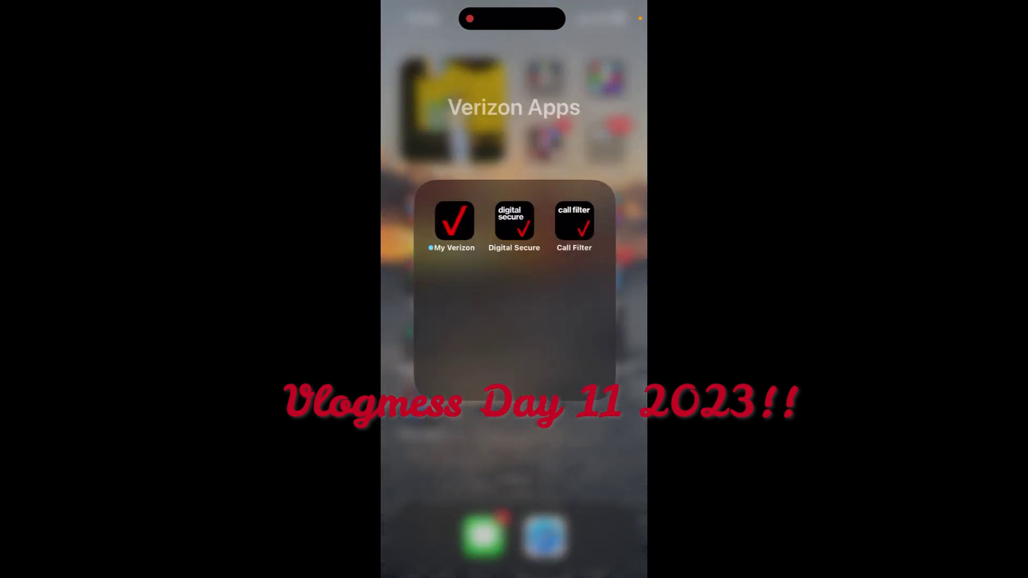
{"action": "left_click", "coordinate": [514, 482]}
- Check the Apple Watch apps folder and both pages of SIUE STUFF!
{"action": "left_click", "coordinate": [542, 334]}
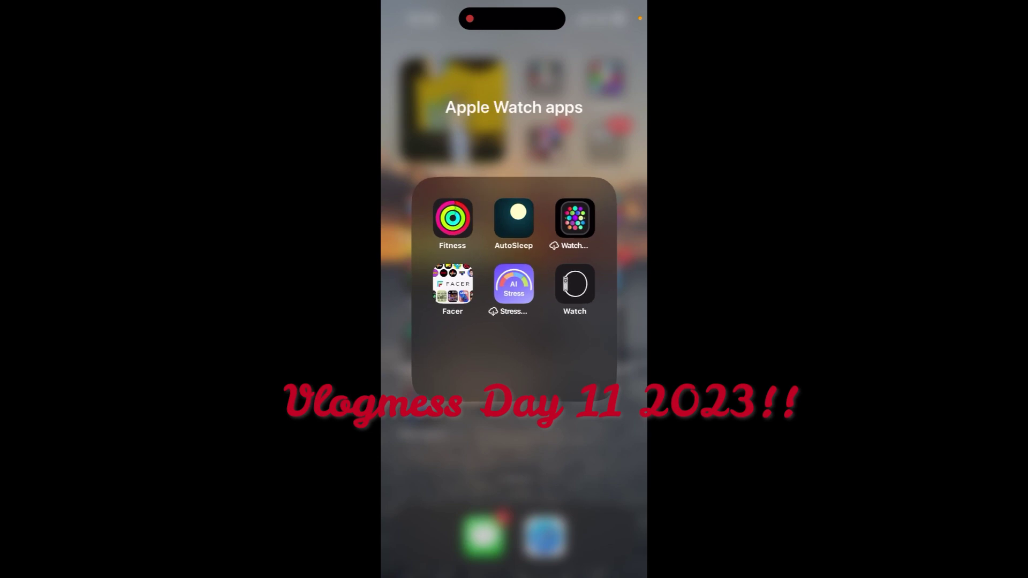
{"action": "left_click", "coordinate": [515, 482]}
{"action": "left_click", "coordinate": [603, 334]}
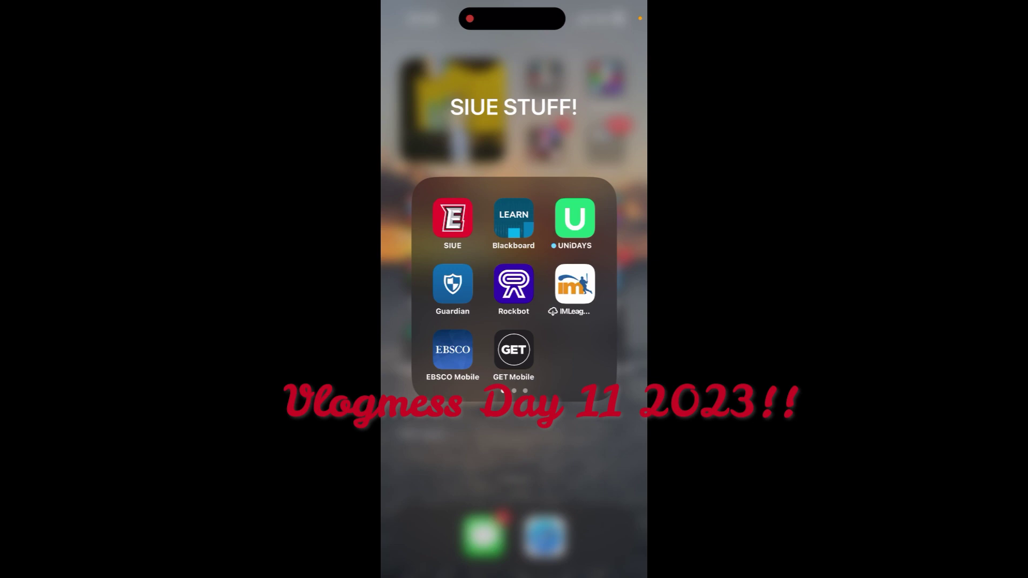
{"action": "left_click_drag", "start_coordinate": [578, 306], "coordinate": [450, 306]}
{"action": "left_click", "coordinate": [514, 482]}
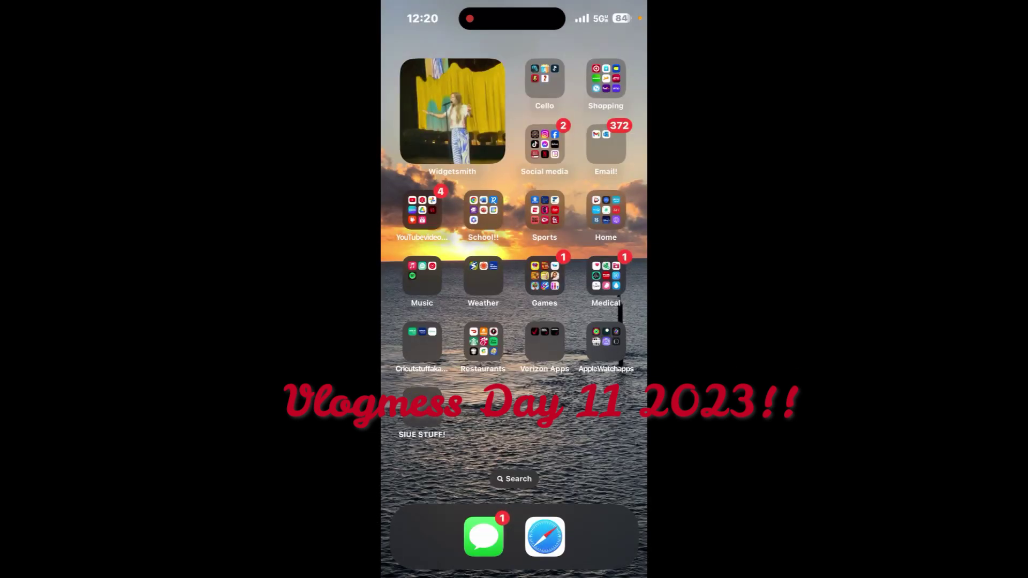
- Swipe through the later Home Screen pages to the App Library and back
{"action": "left_click_drag", "start_coordinate": [563, 321], "coordinate": [506, 322]}
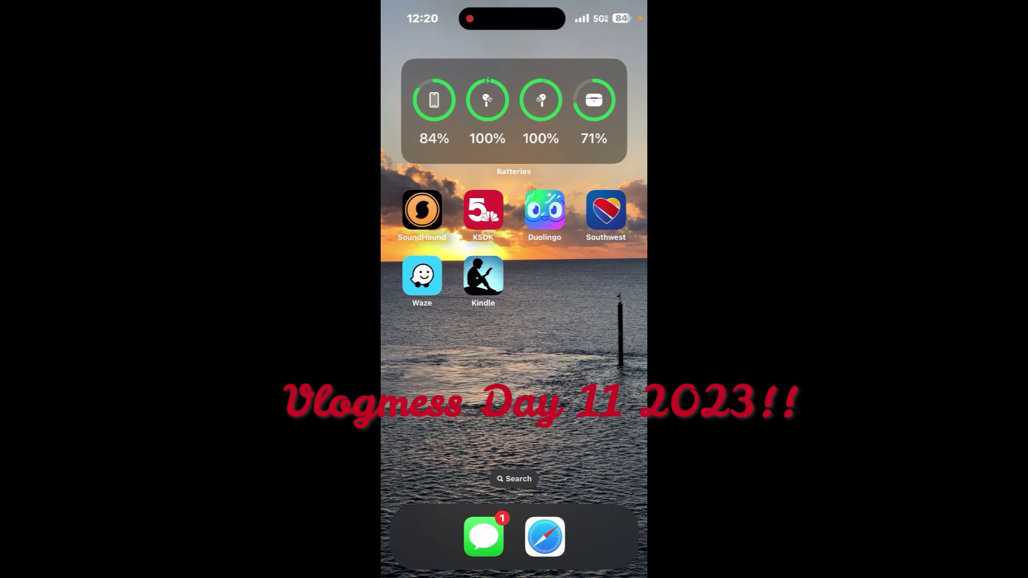
{"action": "left_click_drag", "start_coordinate": [578, 337], "coordinate": [450, 338]}
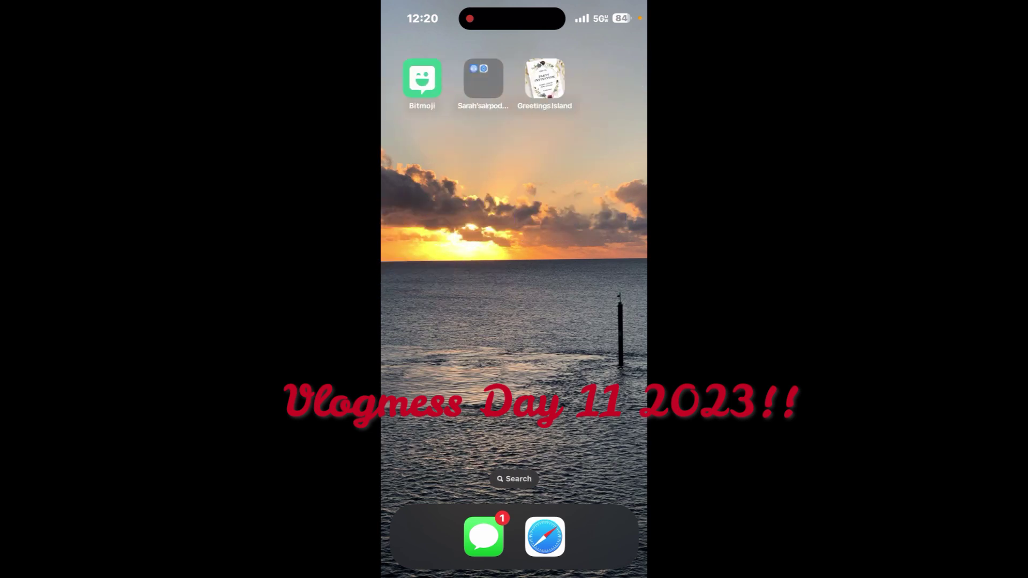
{"action": "left_click_drag", "start_coordinate": [579, 338], "coordinate": [451, 338]}
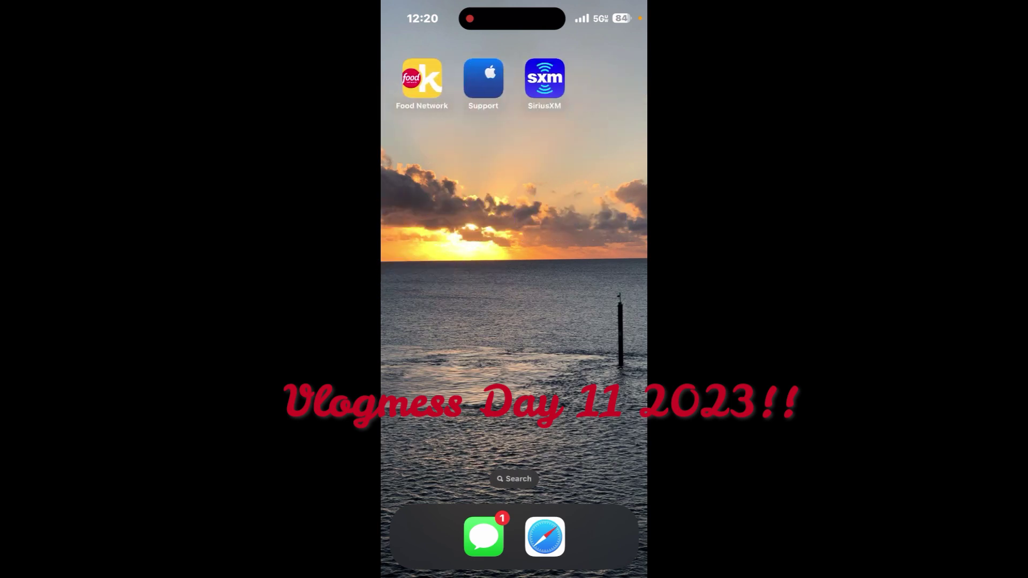
{"action": "mouse_move", "coordinate": [578, 337]}
{"action": "left_mouse_down"}
{"action": "mouse_move", "coordinate": [450, 337]}
{"action": "mouse_move", "coordinate": [578, 338]}
{"action": "left_mouse_up"}
{"action": "left_click_drag", "start_coordinate": [450, 338], "coordinate": [578, 337]}
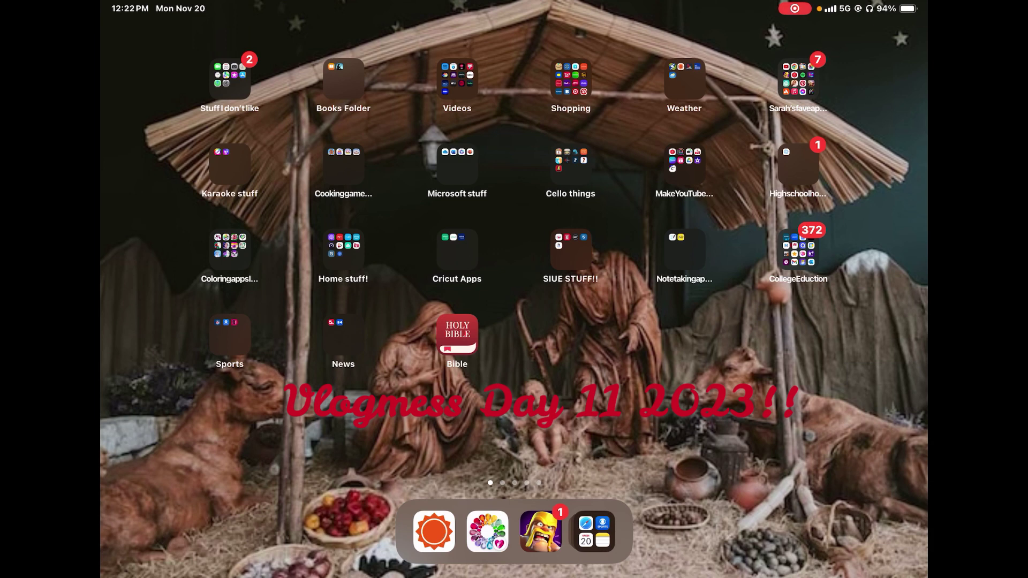
- Dismiss iPad notifications, then check the Stuff I don't like and Books folders
{"action": "left_click_drag", "start_coordinate": [514, 5], "coordinate": [514, 322]}
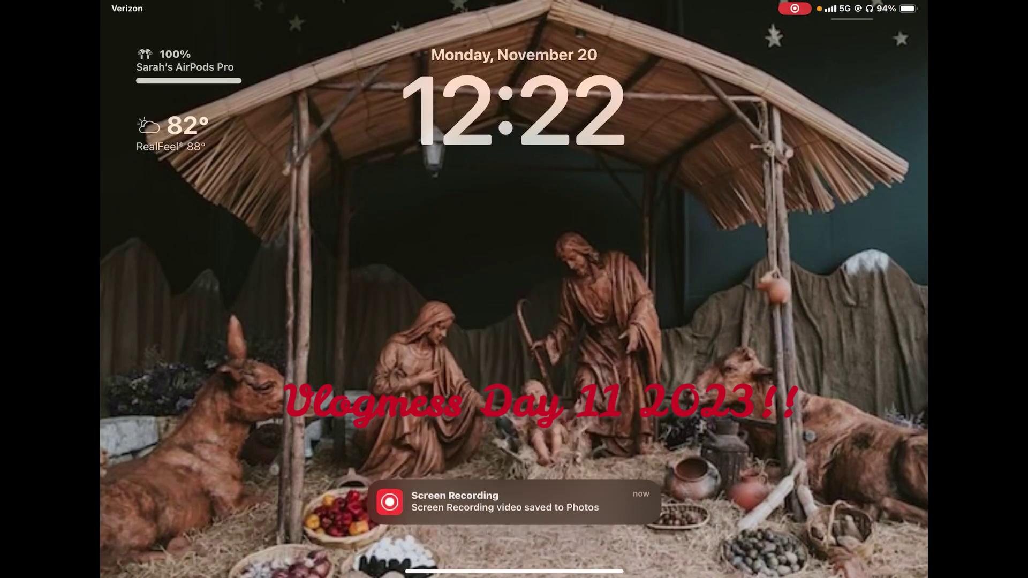
{"action": "left_click_drag", "start_coordinate": [514, 571], "coordinate": [515, 241]}
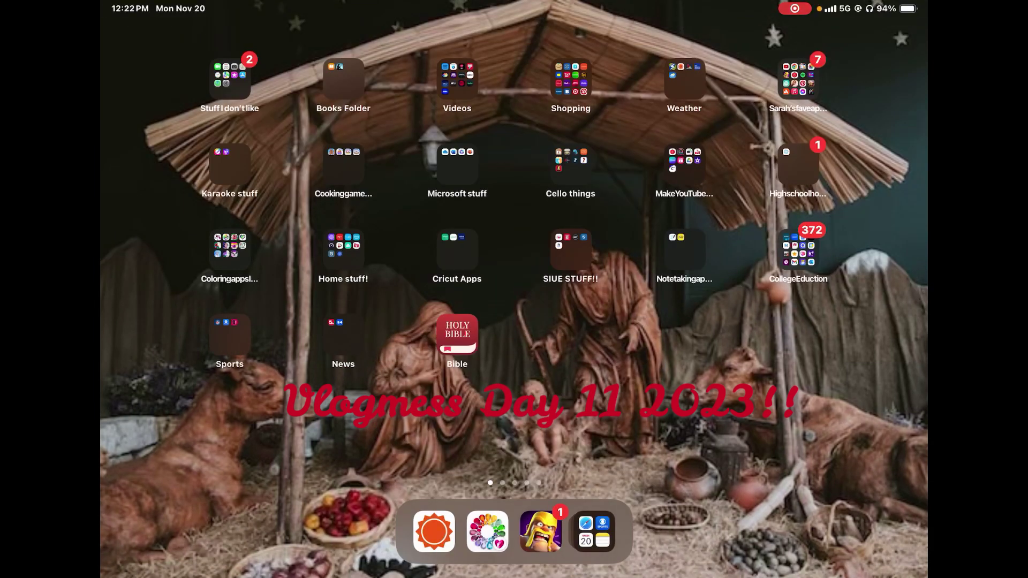
{"action": "left_click", "coordinate": [229, 78]}
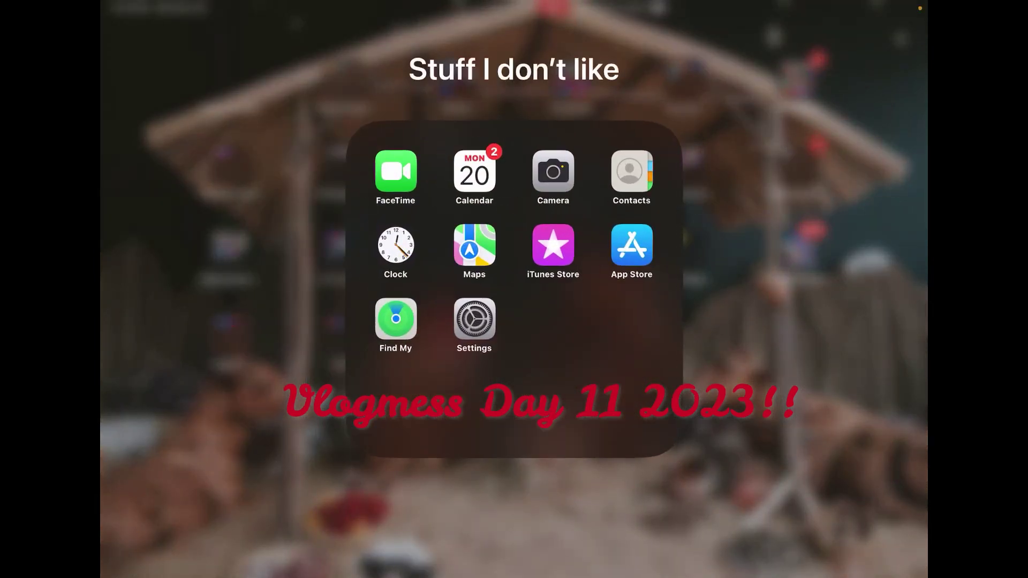
{"action": "left_click", "coordinate": [514, 514]}
{"action": "left_click", "coordinate": [345, 72]}
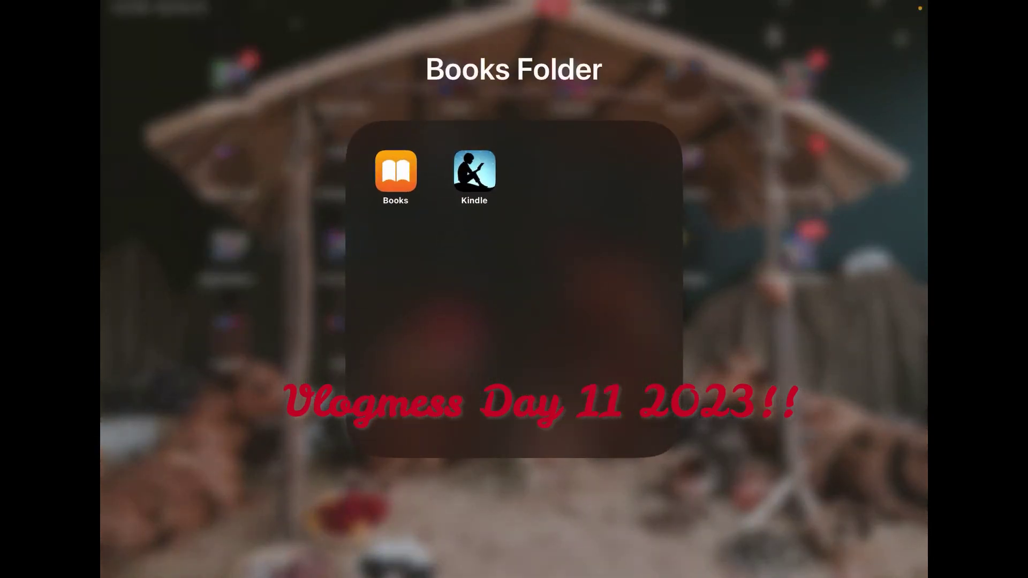
{"action": "left_click", "coordinate": [515, 514]}
- Open and close the Videos, Shopping and Weather folders in turn
{"action": "left_click", "coordinate": [457, 74]}
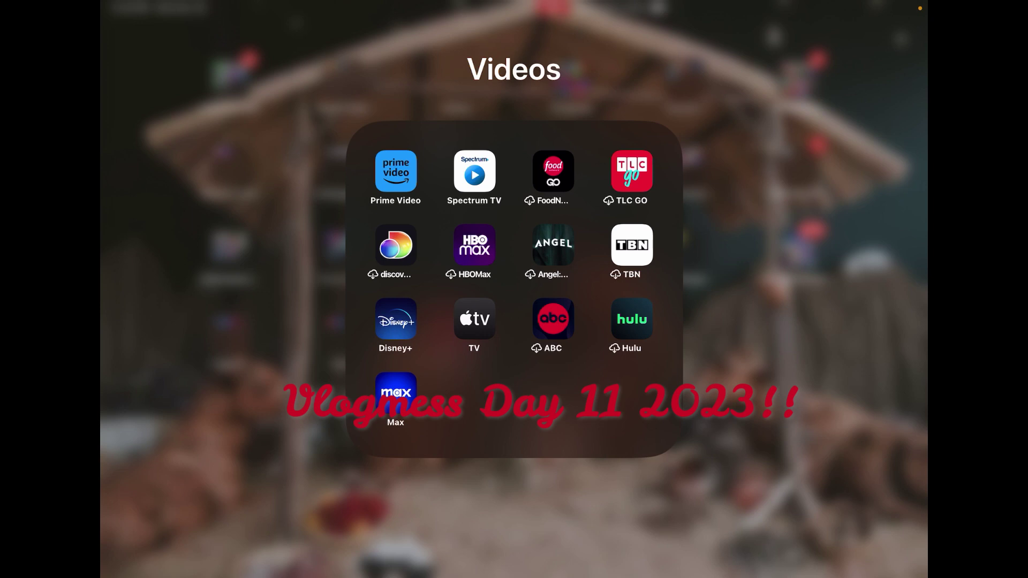
{"action": "left_click", "coordinate": [515, 514]}
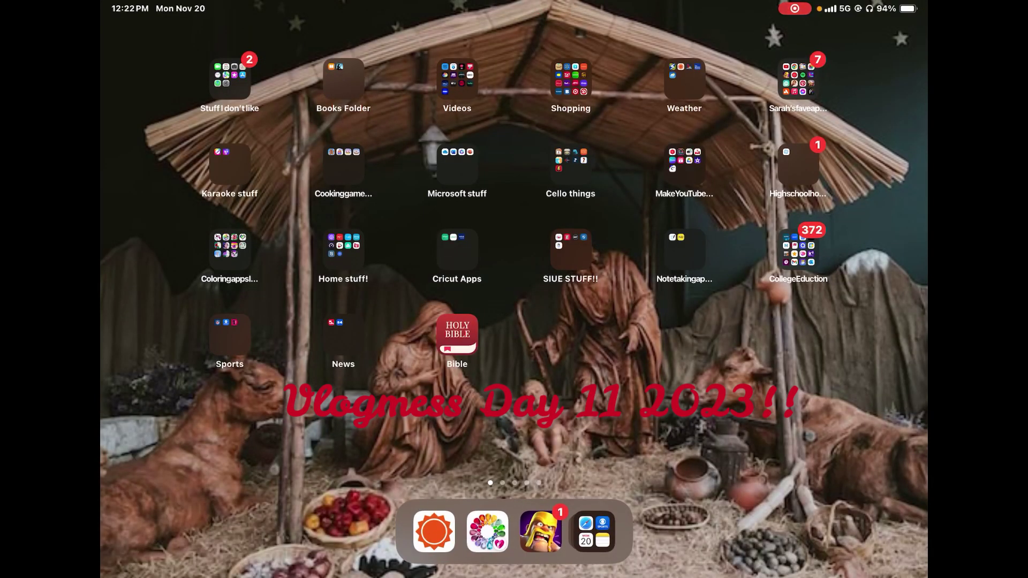
{"action": "left_click", "coordinate": [570, 78]}
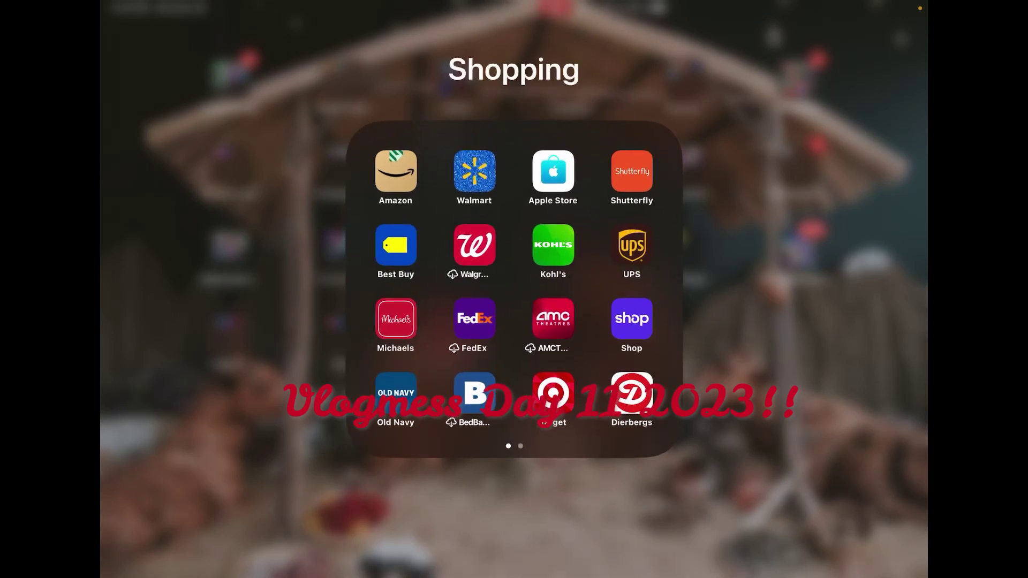
{"action": "left_click", "coordinate": [514, 515]}
{"action": "left_click", "coordinate": [683, 79]}
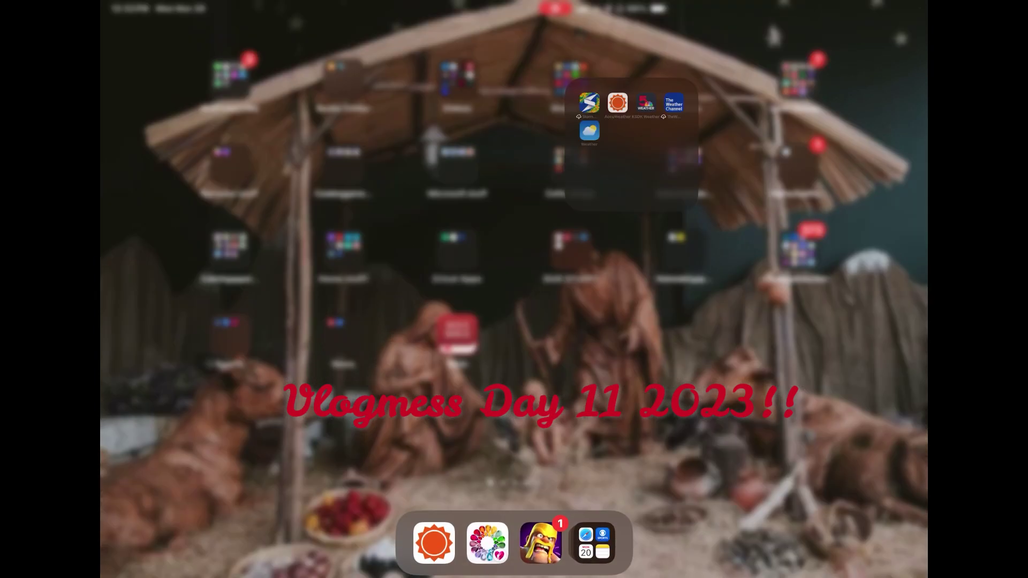
{"action": "left_click", "coordinate": [514, 514]}
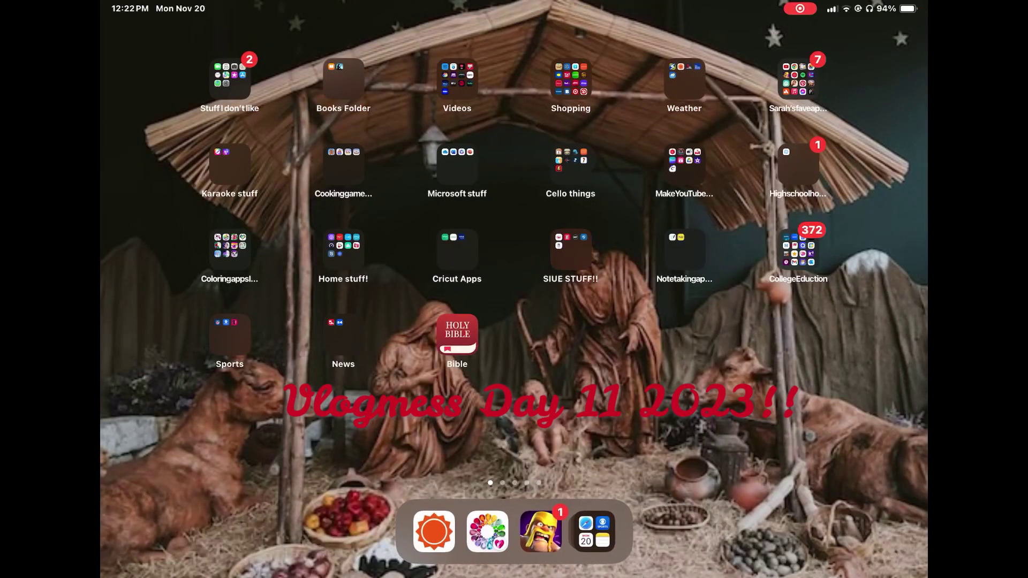
- Open Sarah's fave apps folder on the iPad home screen
{"action": "left_click", "coordinate": [797, 79]}
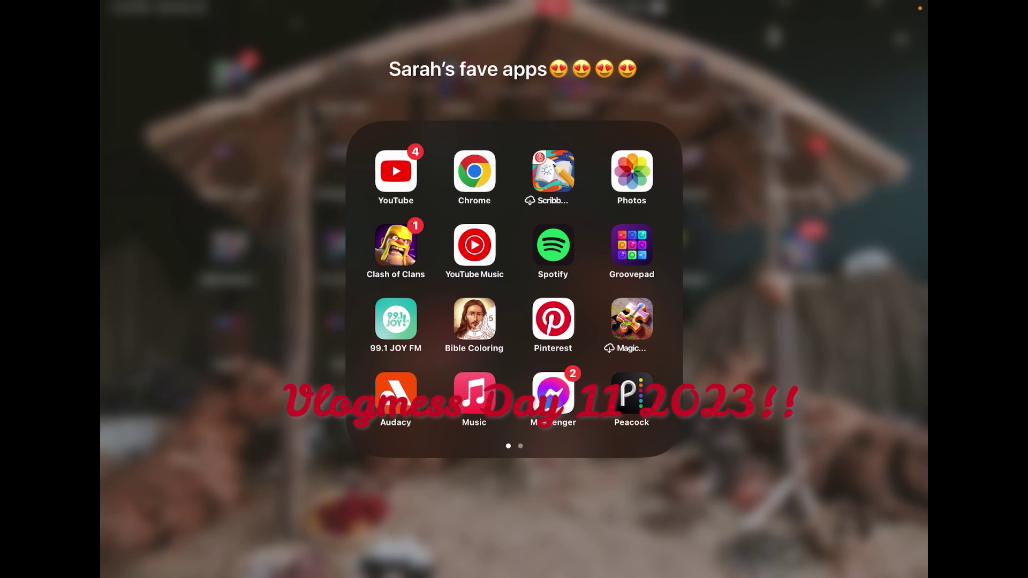
{"action": "scroll", "coordinate": [514, 289], "scroll_direction": "right", "scroll_amount": 5}
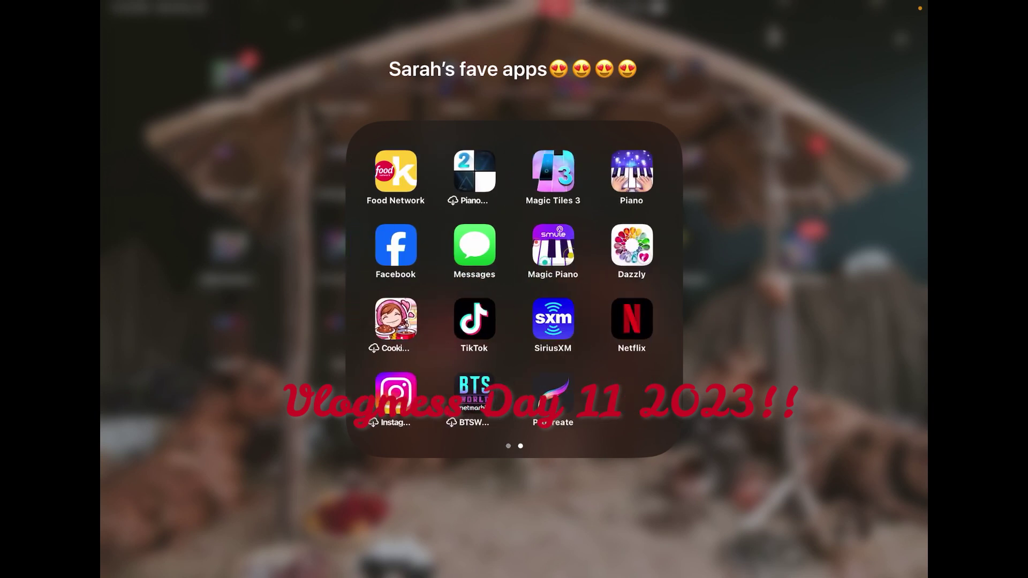
- Close the fave apps folder, then peek into the coloring apps and Karaoke stuff folders
{"action": "left_click", "coordinate": [803, 498]}
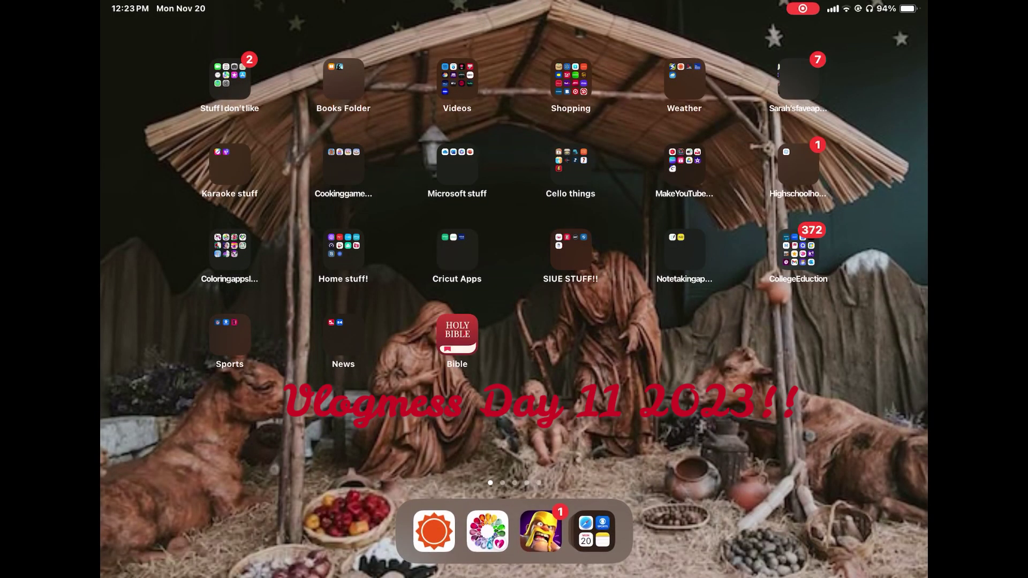
{"action": "left_click", "coordinate": [340, 165]}
{"action": "left_click", "coordinate": [803, 481]}
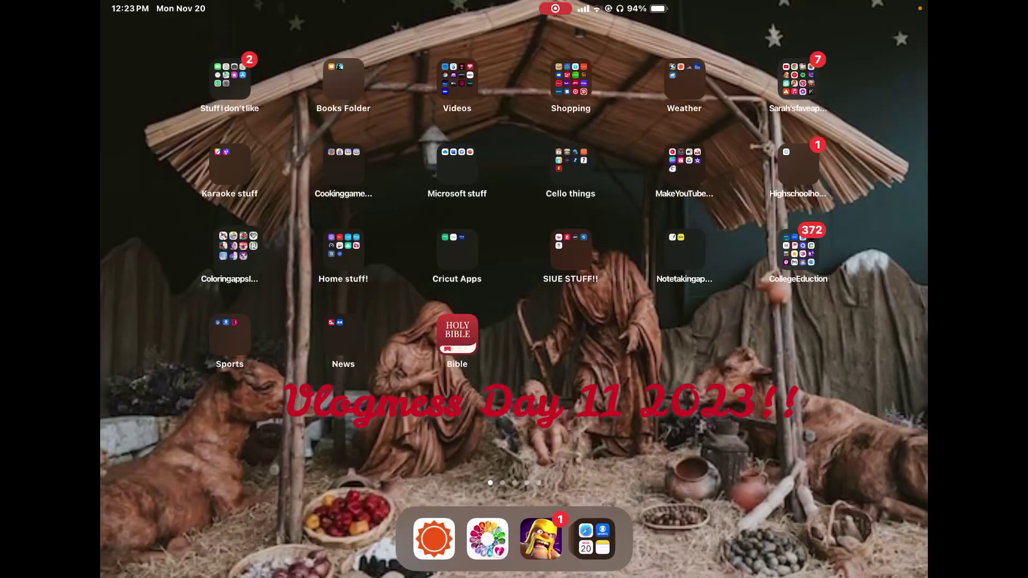
{"action": "left_click", "coordinate": [229, 165]}
{"action": "left_click", "coordinate": [804, 498]}
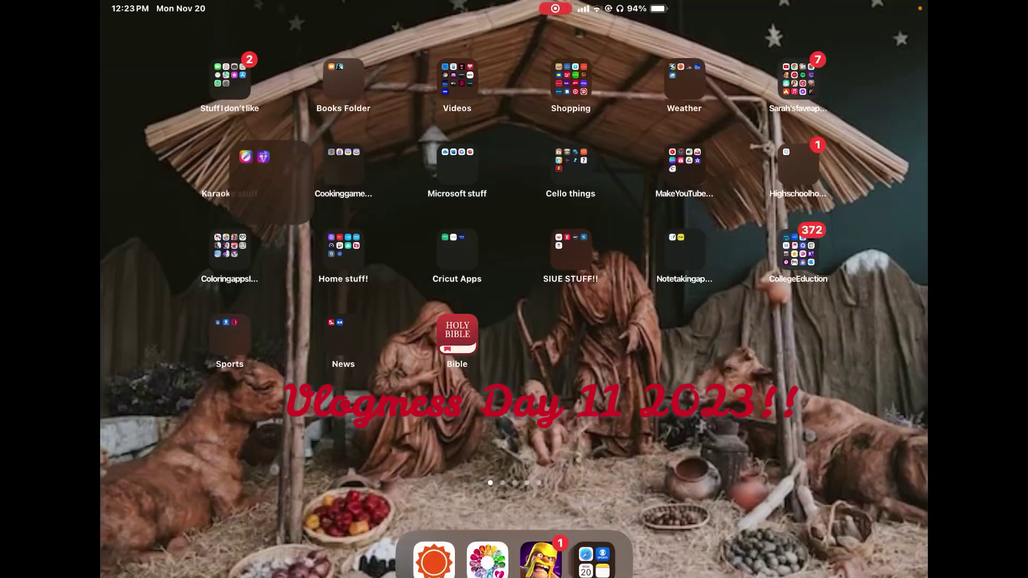
- Open Cooking games, try the DonutDoodle game, and leave its Cupcake Doodle store page
{"action": "left_click", "coordinate": [340, 161]}
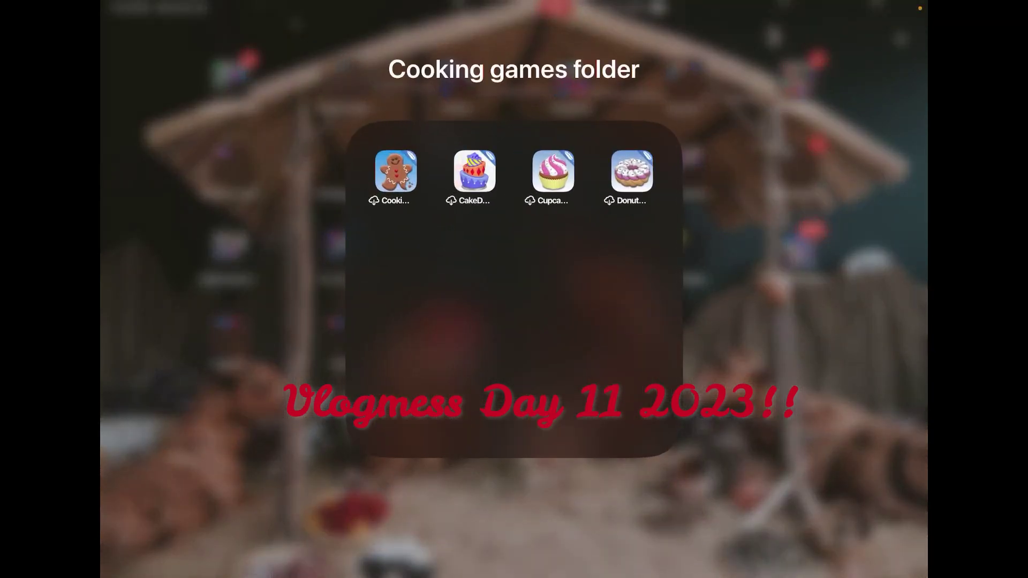
{"action": "left_click", "coordinate": [633, 171]}
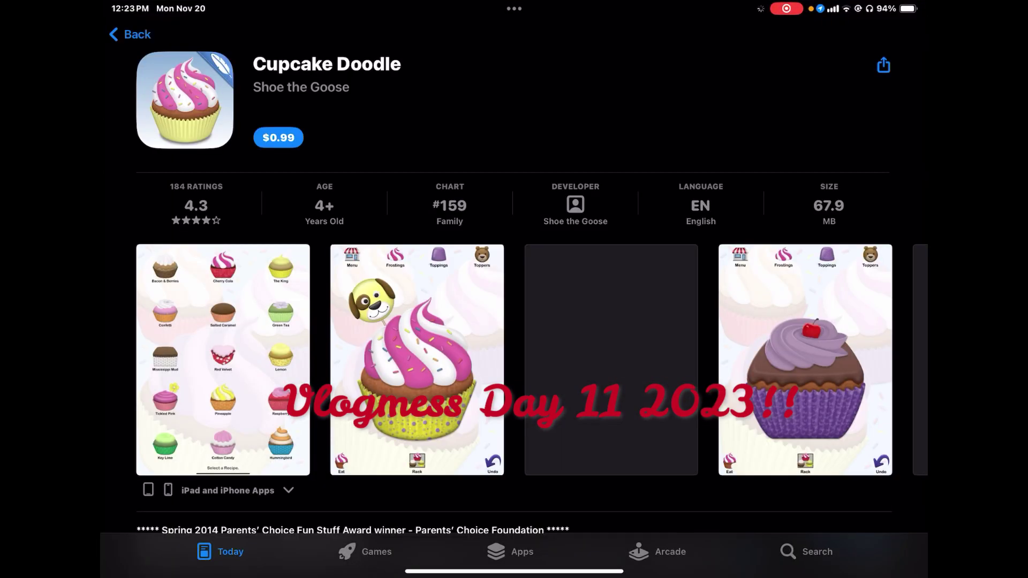
{"action": "left_click_drag", "start_coordinate": [514, 572], "coordinate": [514, 361]}
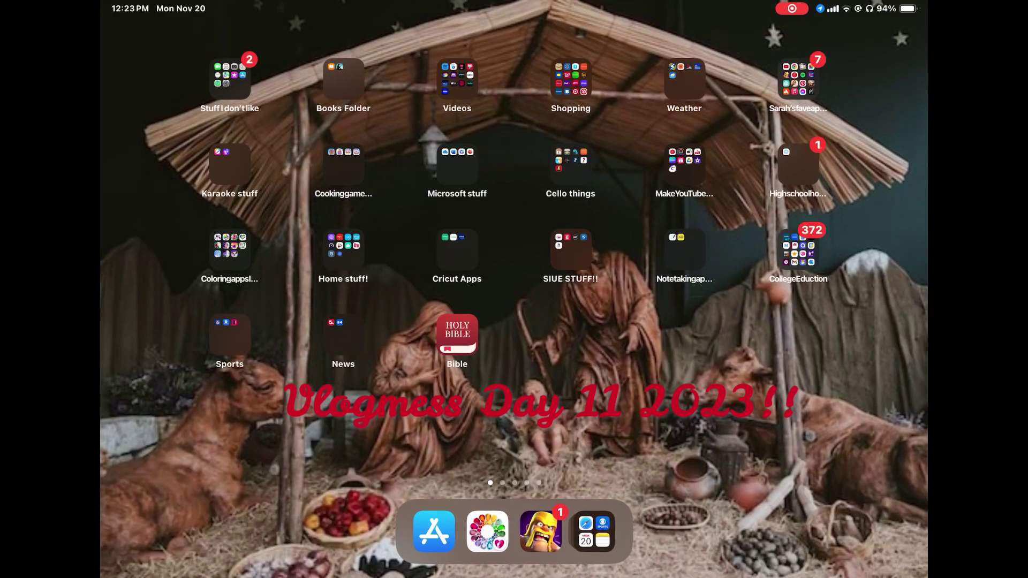
- Peek at Microsoft stuff, then show Voice Memos recordings from the Cello things folder
{"action": "left_click", "coordinate": [457, 164]}
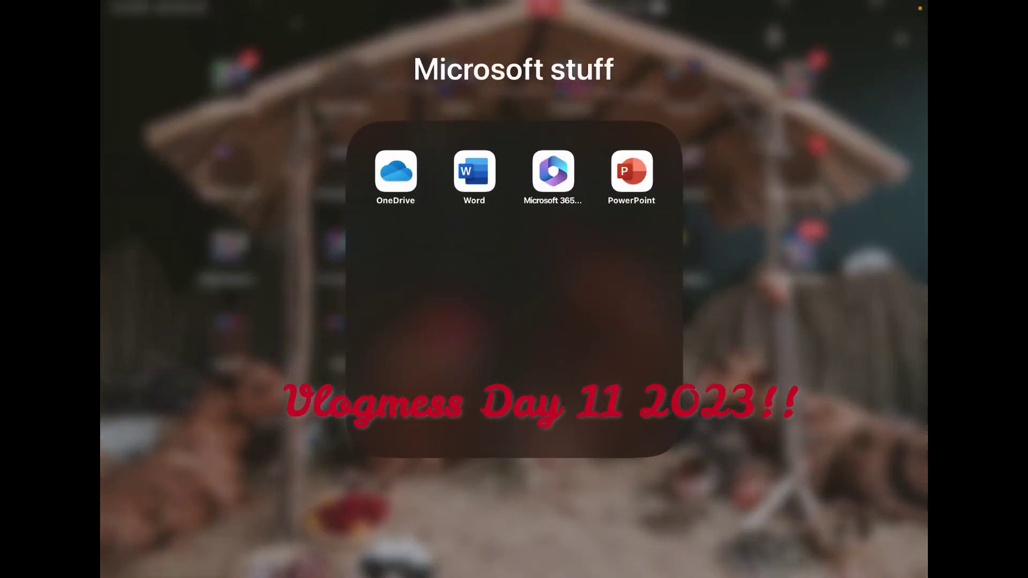
{"action": "left_click", "coordinate": [514, 514]}
{"action": "left_click", "coordinate": [222, 248]}
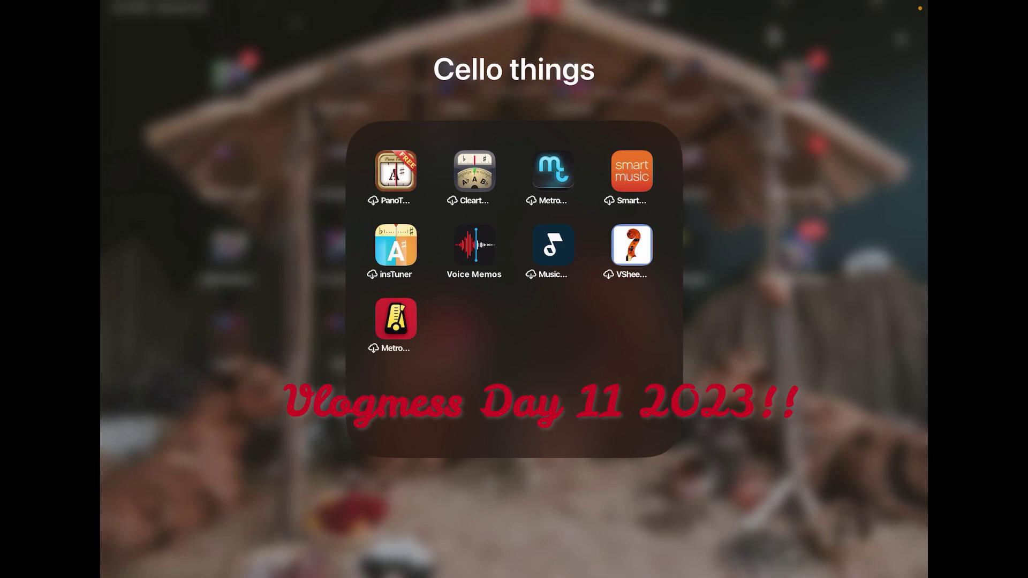
{"action": "left_click", "coordinate": [474, 245]}
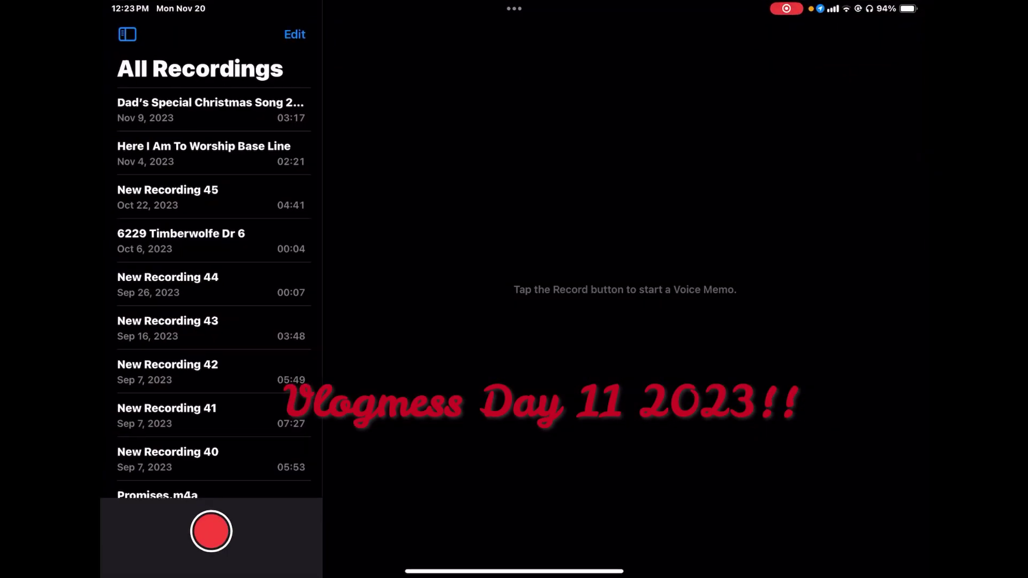
{"action": "left_click_drag", "start_coordinate": [515, 571], "coordinate": [514, 361]}
{"action": "left_click", "coordinate": [514, 514]}
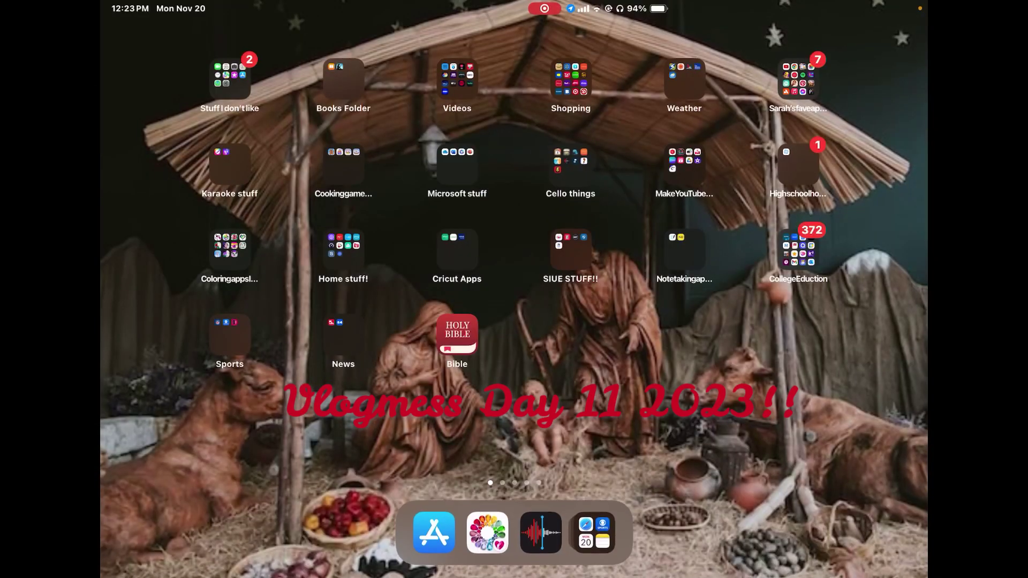
- Peek into the YouTube channel videos, high school homework and coloring apps folders
{"action": "left_click", "coordinate": [669, 169]}
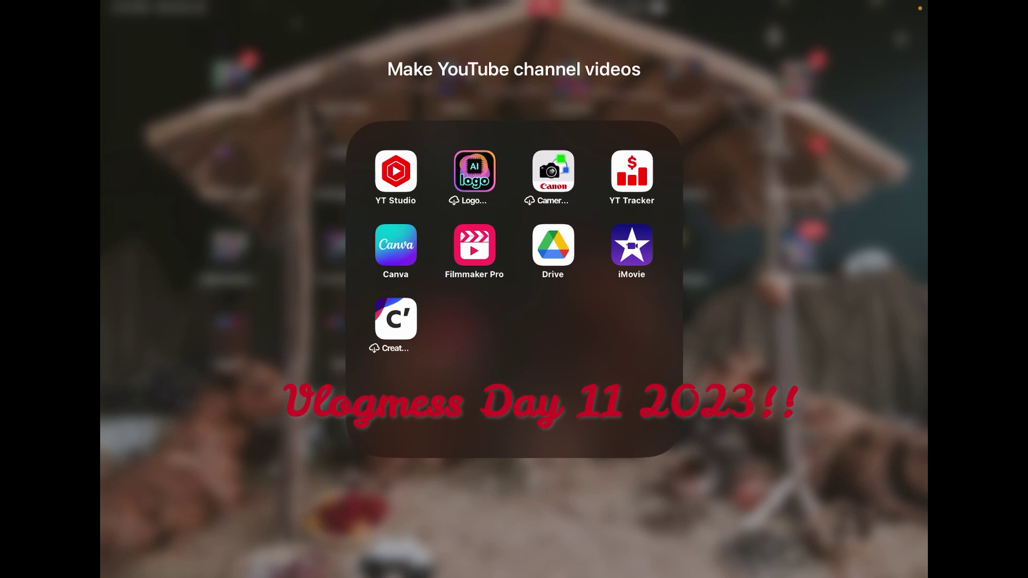
{"action": "left_click", "coordinate": [515, 514]}
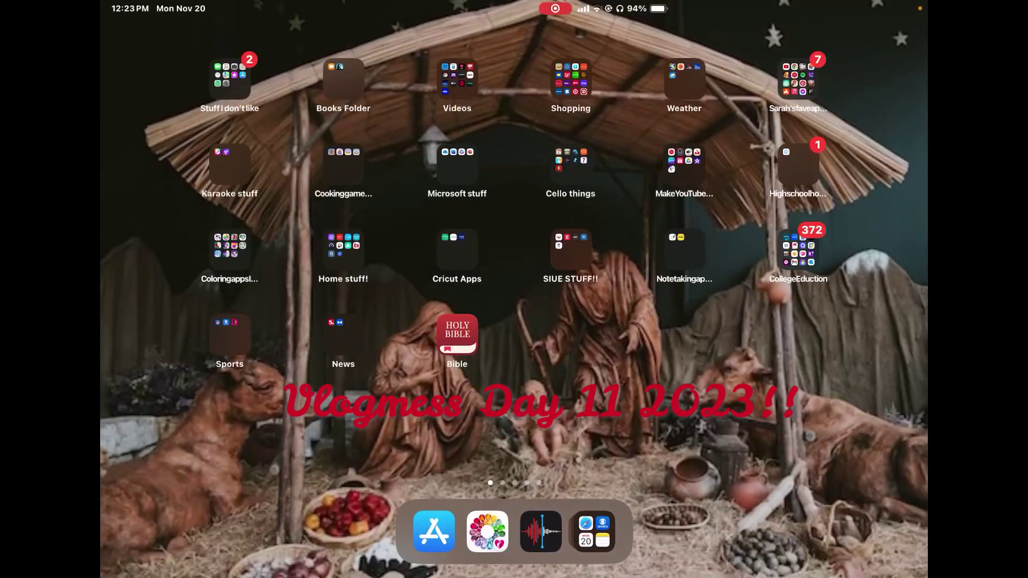
{"action": "left_click", "coordinate": [563, 161]}
{"action": "left_click", "coordinate": [514, 515]}
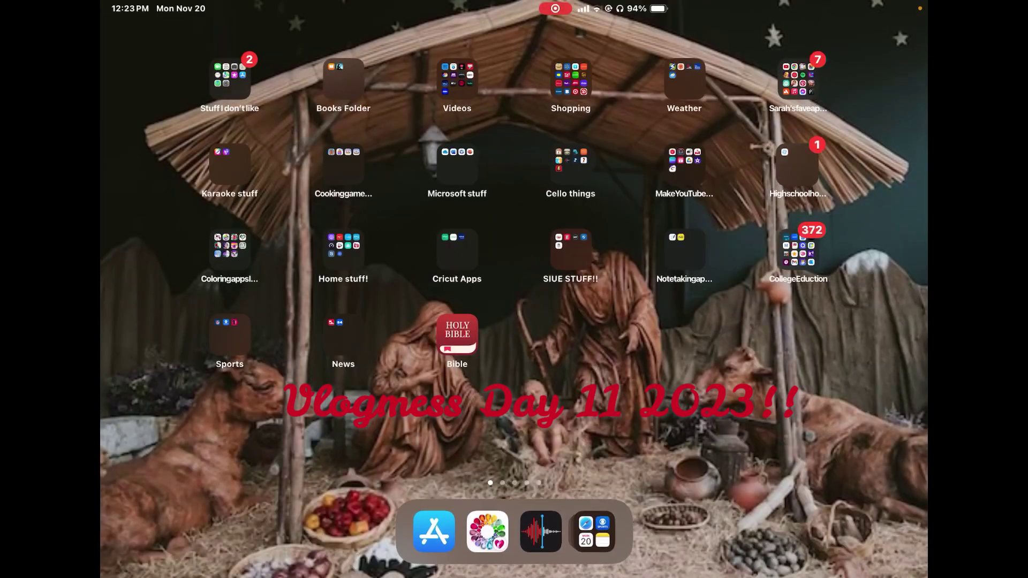
{"action": "left_click", "coordinate": [230, 249]}
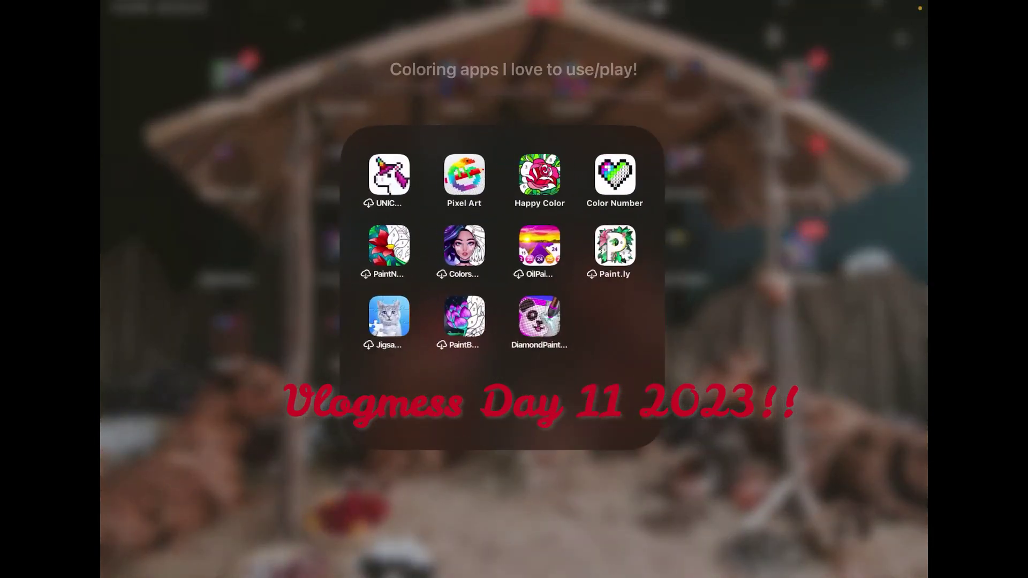
{"action": "left_click", "coordinate": [515, 514]}
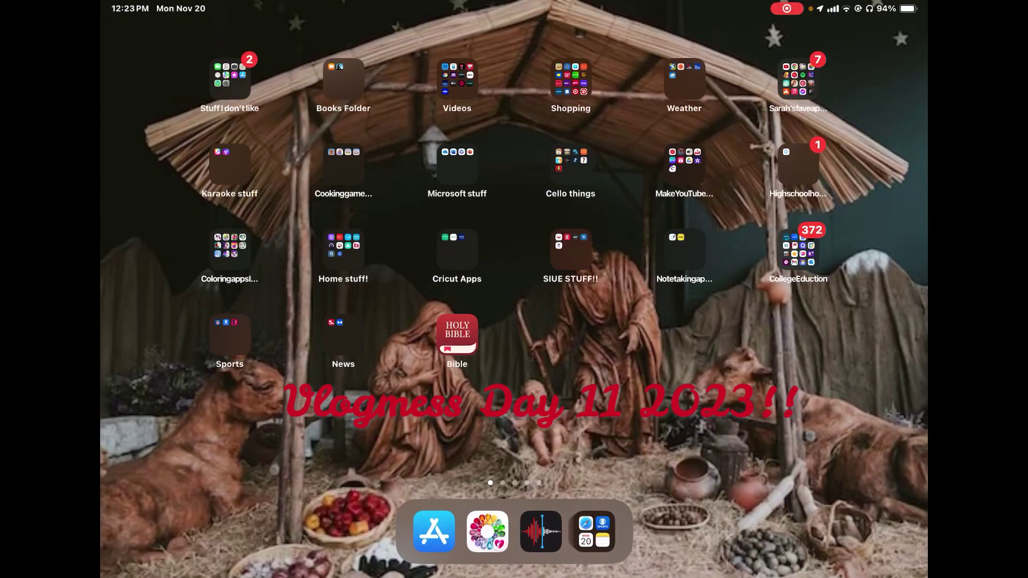
- Peek into Home stuff!, Cricut Apps and SIUE STUFF!!, then open Note taking apps!
{"action": "left_click", "coordinate": [340, 333]}
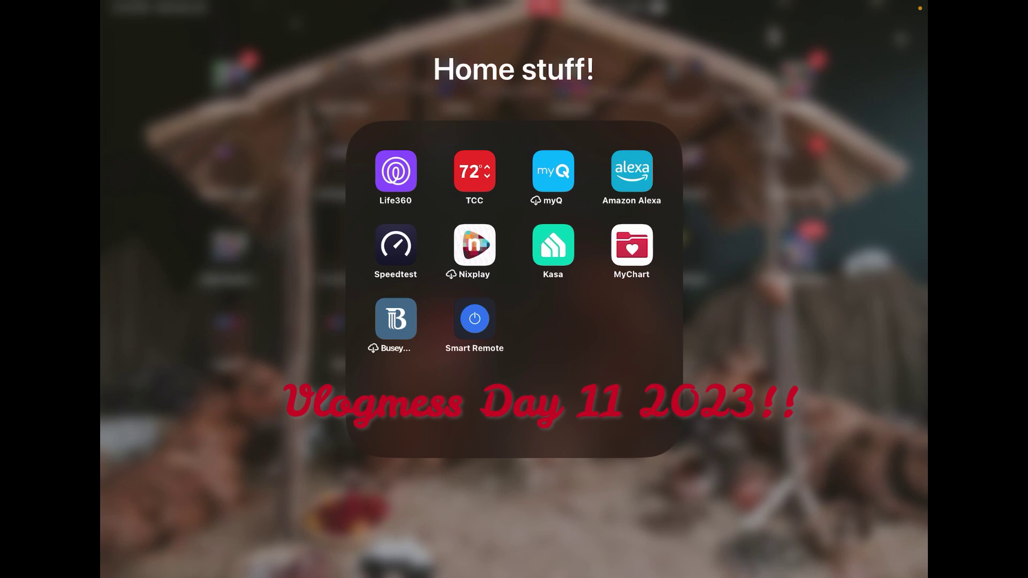
{"action": "left_click", "coordinate": [514, 514]}
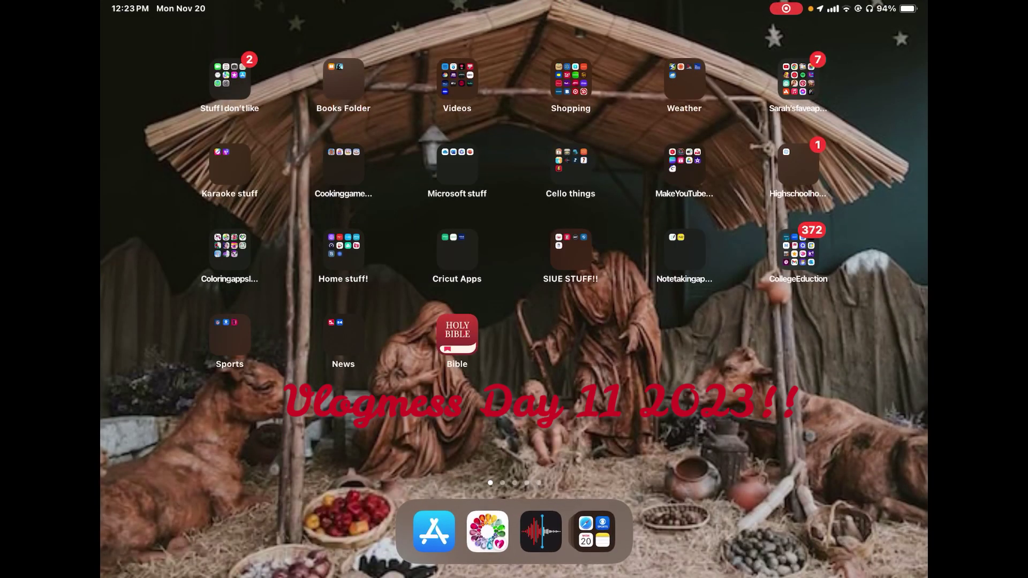
{"action": "left_click", "coordinate": [457, 241]}
{"action": "left_click", "coordinate": [514, 514]}
{"action": "left_click", "coordinate": [569, 244]}
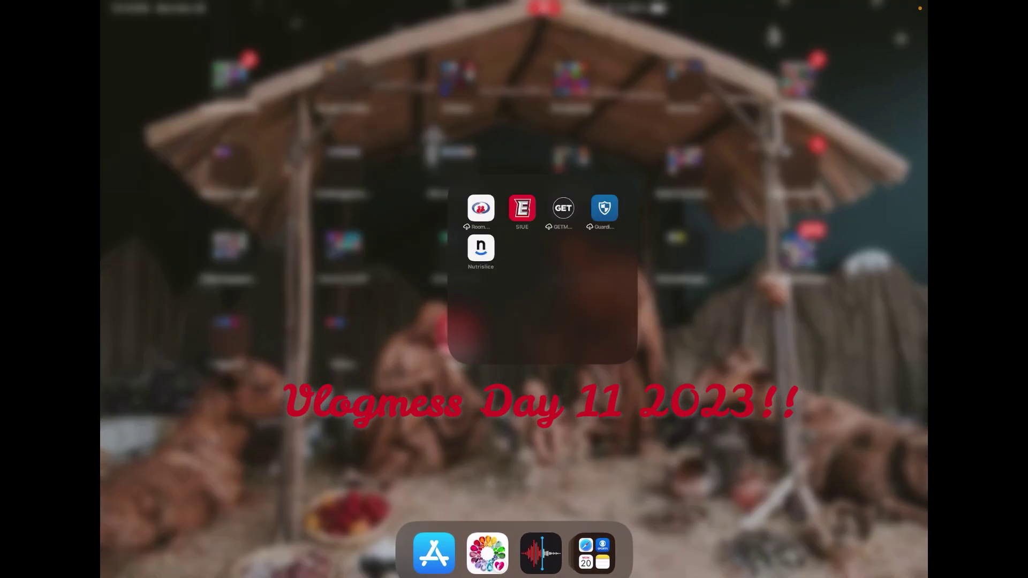
{"action": "left_click", "coordinate": [514, 514]}
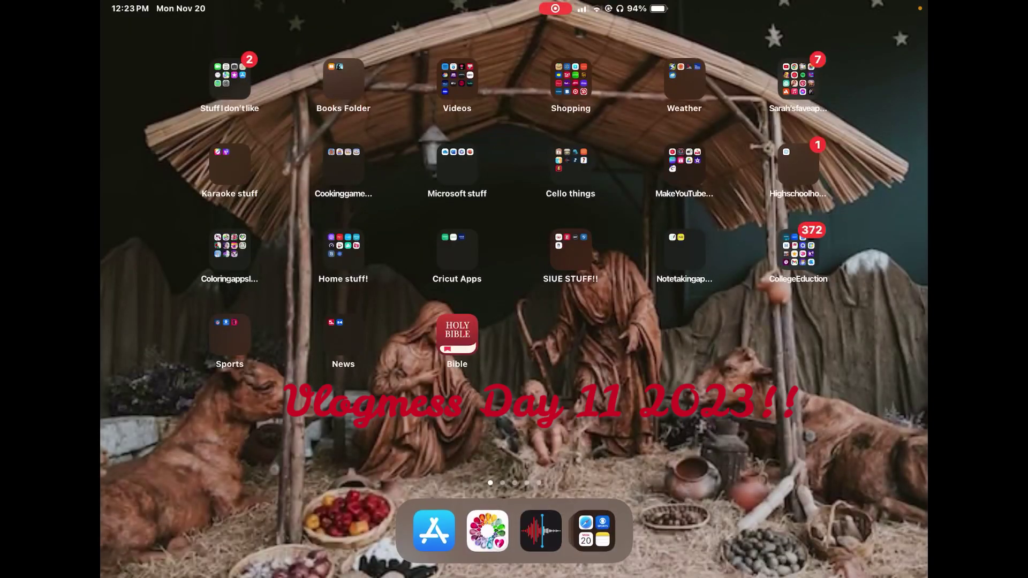
{"action": "left_click", "coordinate": [685, 244]}
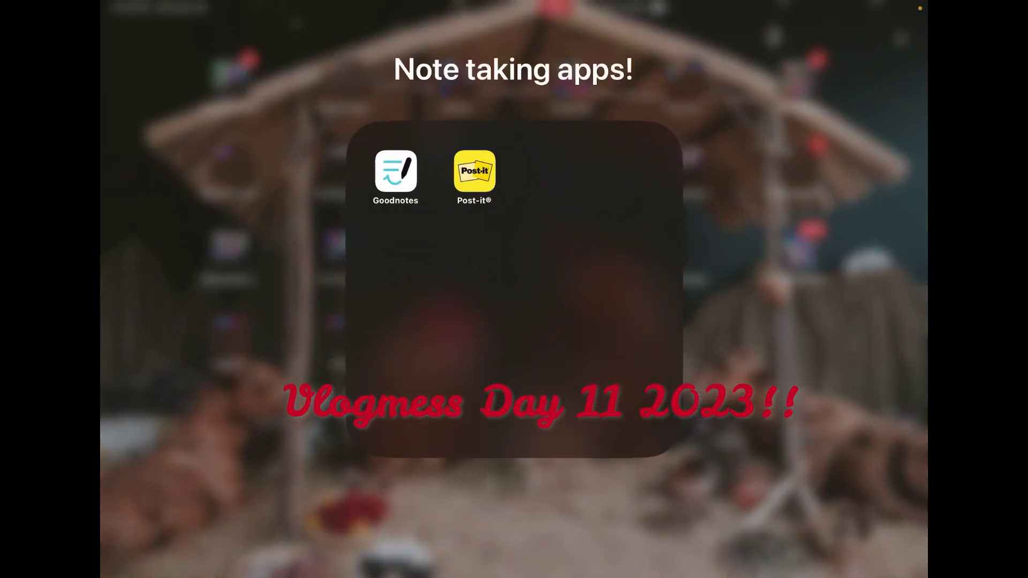
- Launch Goodnotes, step back up to the Fall 2023!! folder, then leave the app
{"action": "left_click", "coordinate": [395, 171]}
{"action": "left_click", "coordinate": [116, 21]}
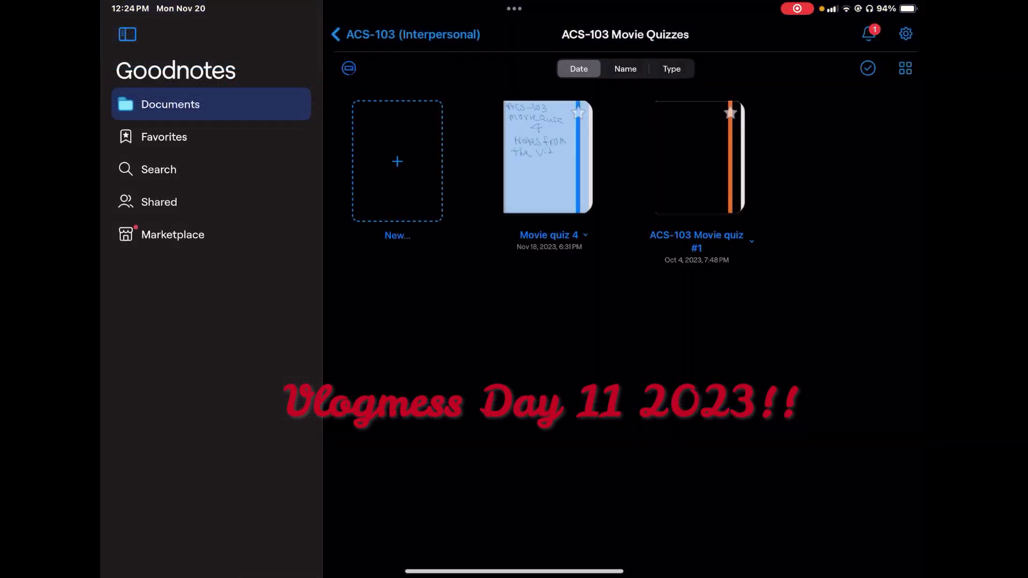
{"action": "left_click", "coordinate": [413, 34]}
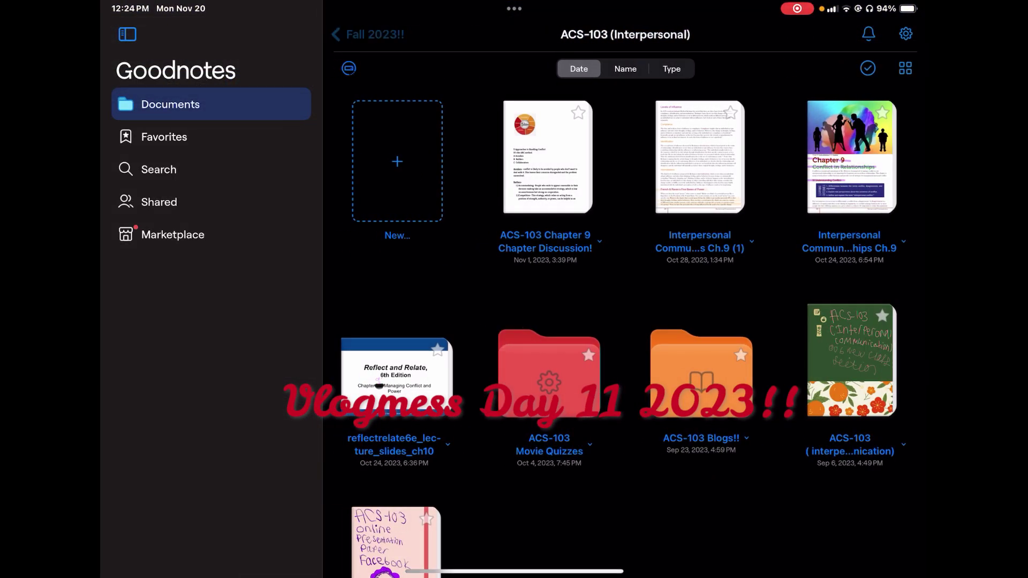
{"action": "left_click", "coordinate": [370, 33]}
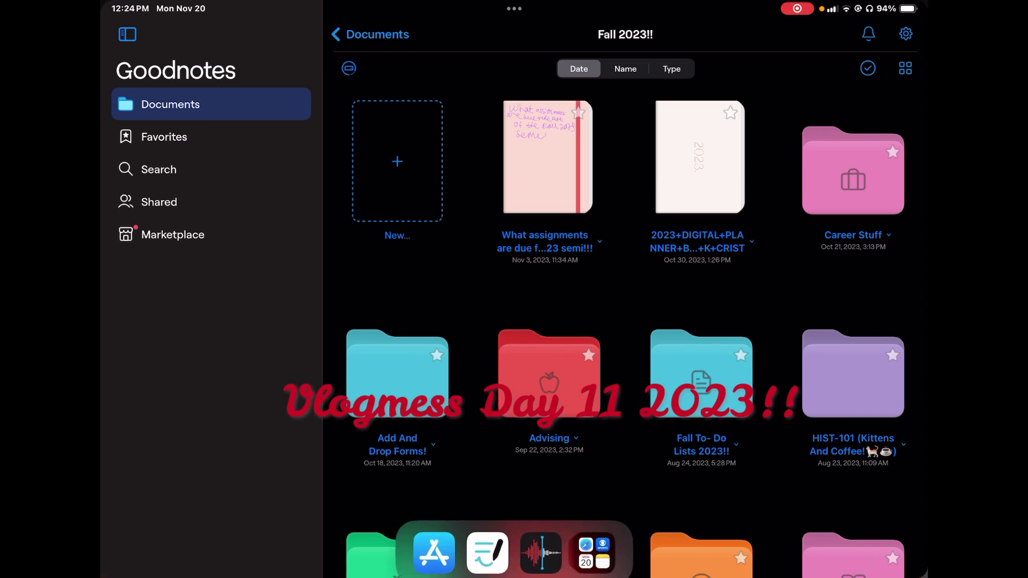
{"action": "left_click_drag", "start_coordinate": [515, 572], "coordinate": [514, 242]}
- Reopen Goodnotes and open Documents > The Christian BTS Girl 2022 > Vlogmess > Vlogmess ideas 2023!
{"action": "left_click", "coordinate": [396, 171]}
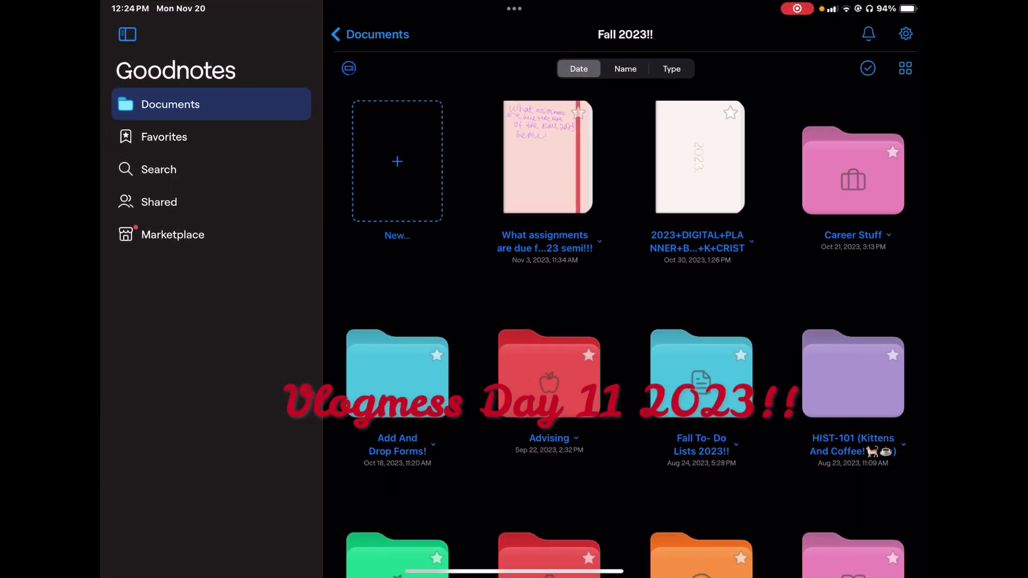
{"action": "scroll", "coordinate": [627, 321], "scroll_direction": "down", "scroll_amount": 5}
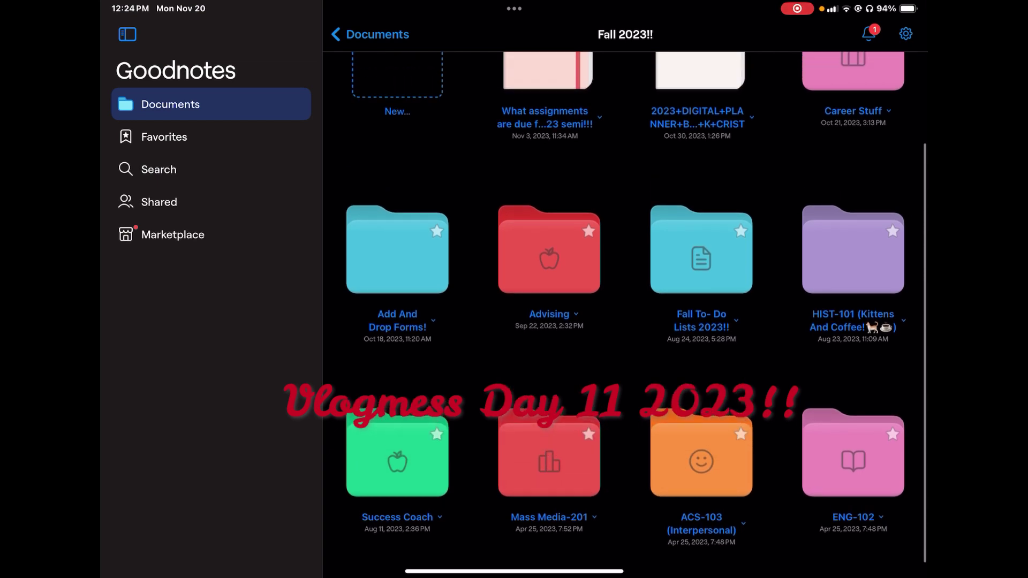
{"action": "scroll", "coordinate": [626, 305], "scroll_direction": "up", "scroll_amount": 3}
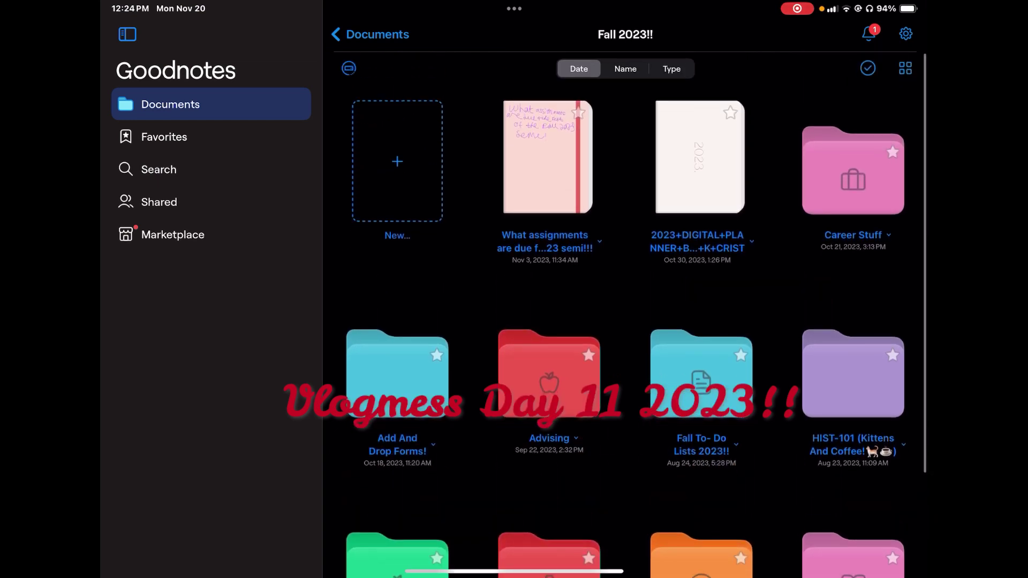
{"action": "left_click", "coordinate": [369, 33]}
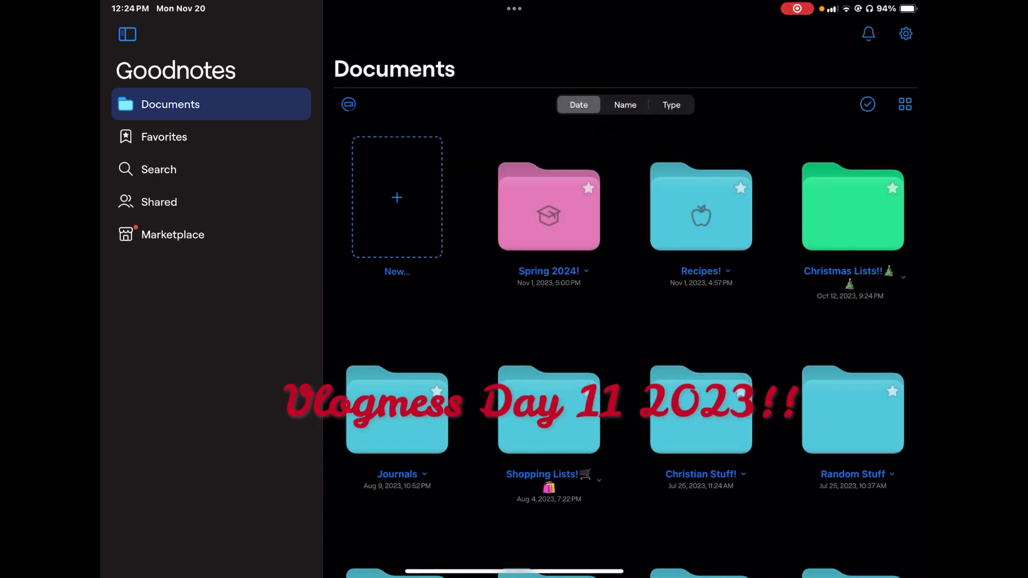
{"action": "scroll", "coordinate": [627, 322], "scroll_direction": "down", "scroll_amount": 5}
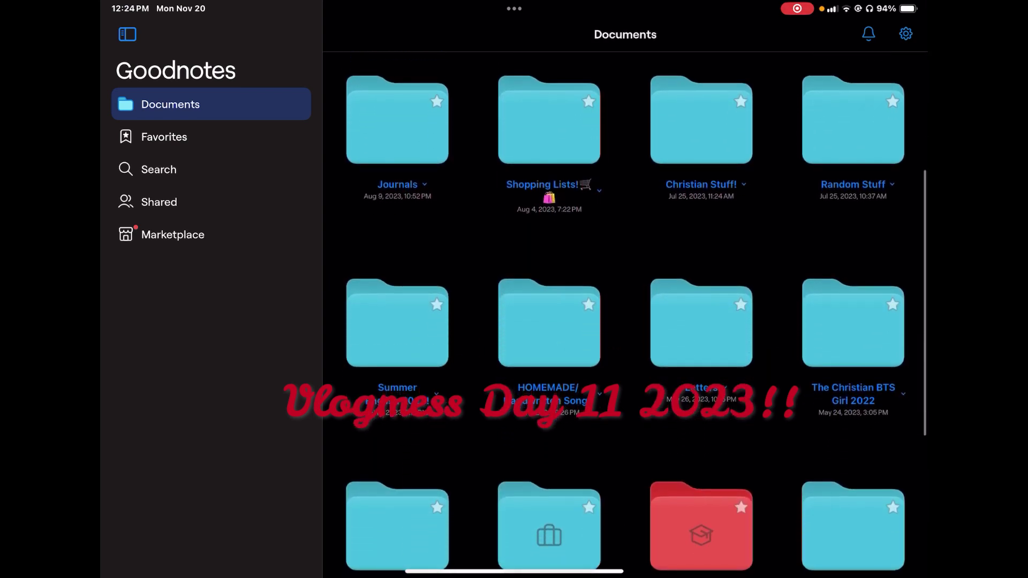
{"action": "left_click", "coordinate": [853, 325]}
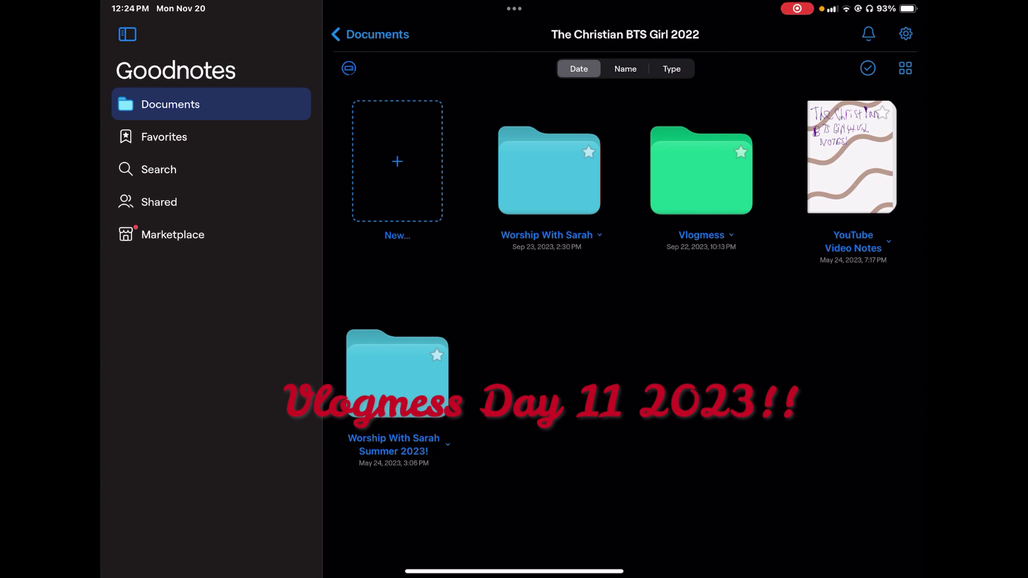
{"action": "left_click", "coordinate": [701, 171]}
{"action": "left_click", "coordinate": [547, 218]}
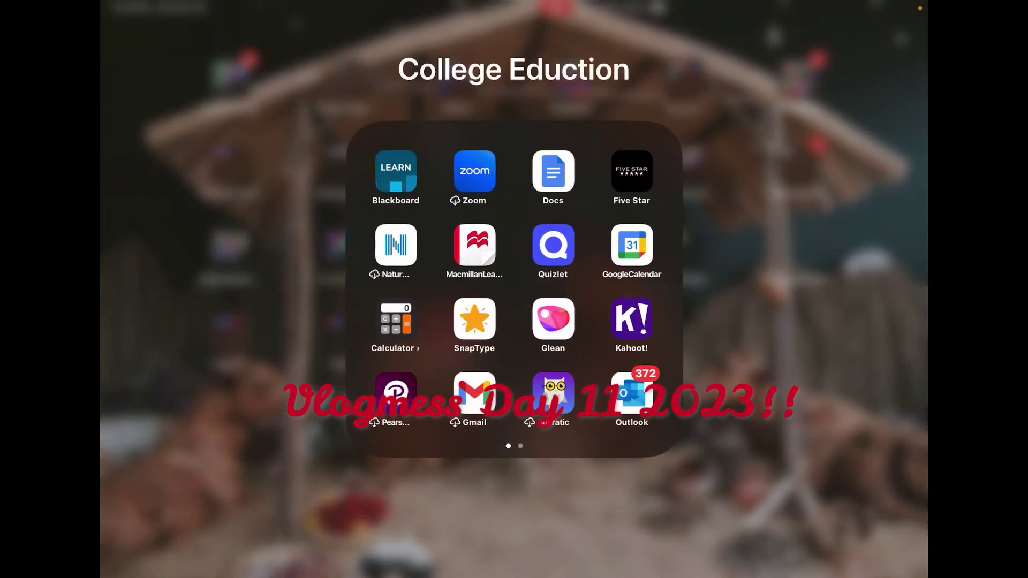
{"action": "scroll", "coordinate": [515, 289], "scroll_direction": "right", "scroll_amount": 3}
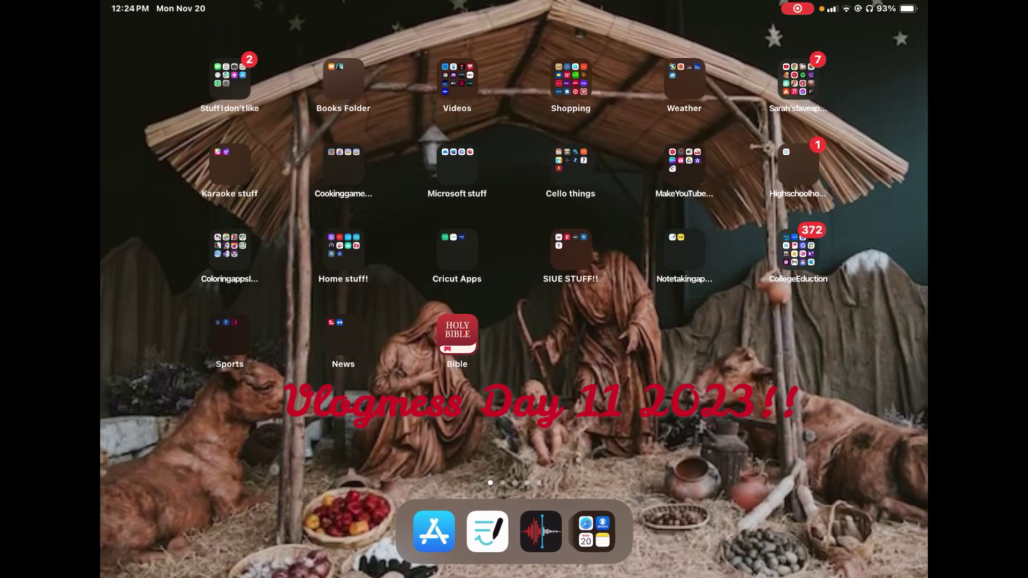
- Open the Sports folder and close it again
{"action": "left_click", "coordinate": [230, 336]}
{"action": "left_click", "coordinate": [514, 482]}
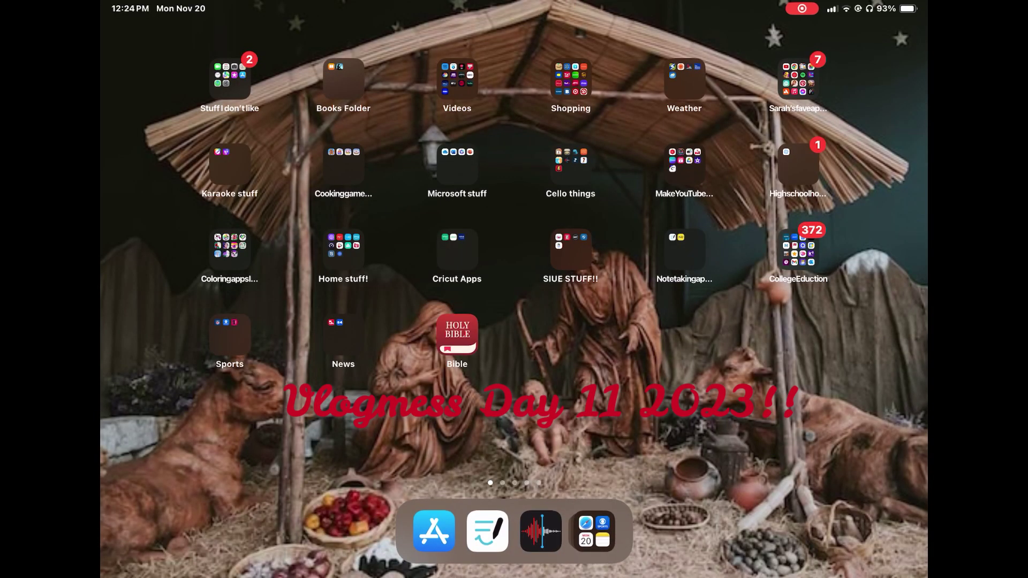
{"action": "scroll", "coordinate": [514, 241], "scroll_direction": "right", "scroll_amount": 3}
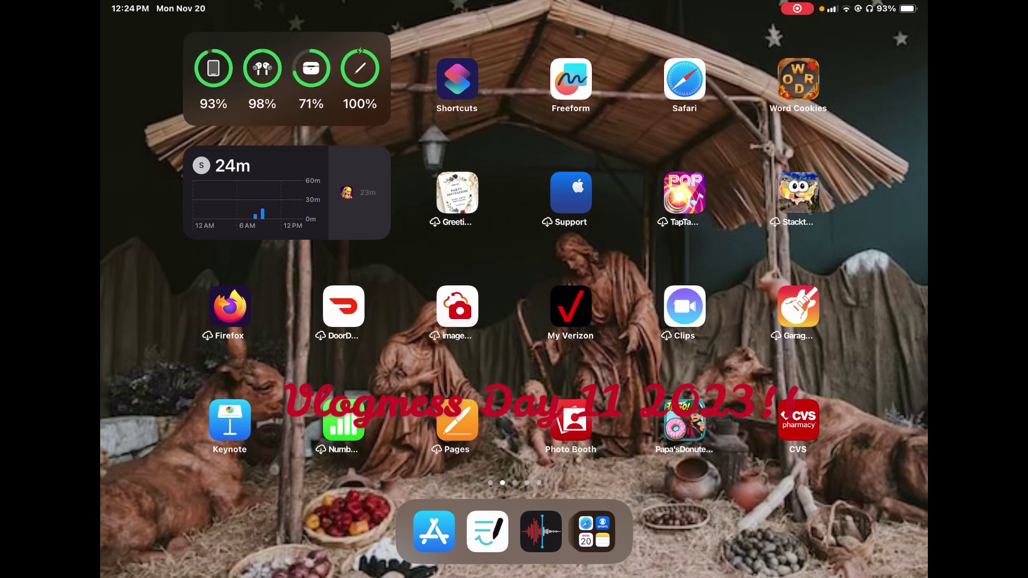
{"action": "scroll", "coordinate": [514, 241], "scroll_direction": "right", "scroll_amount": 3}
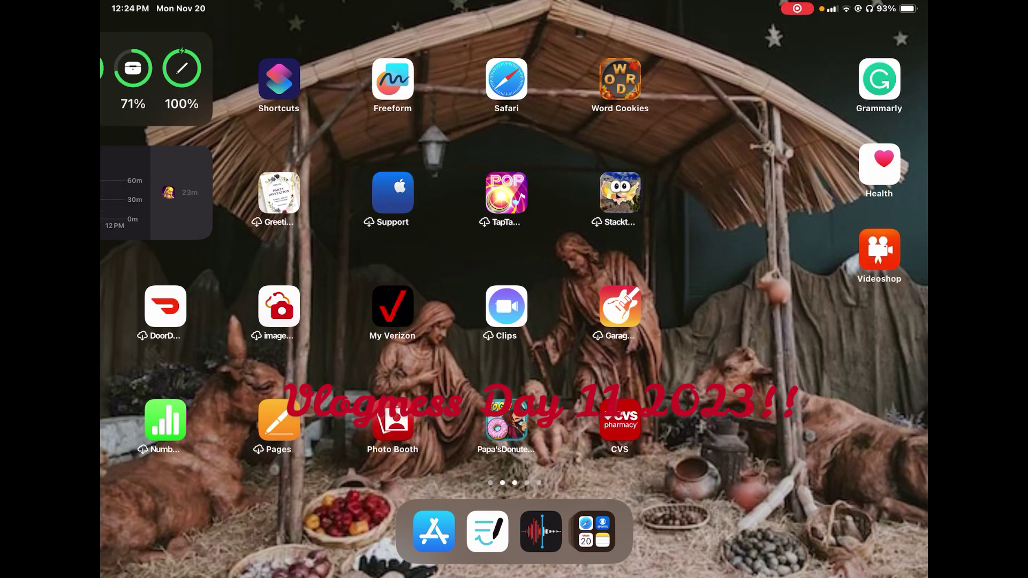
{"action": "scroll", "coordinate": [514, 241], "scroll_direction": "right", "scroll_amount": 3}
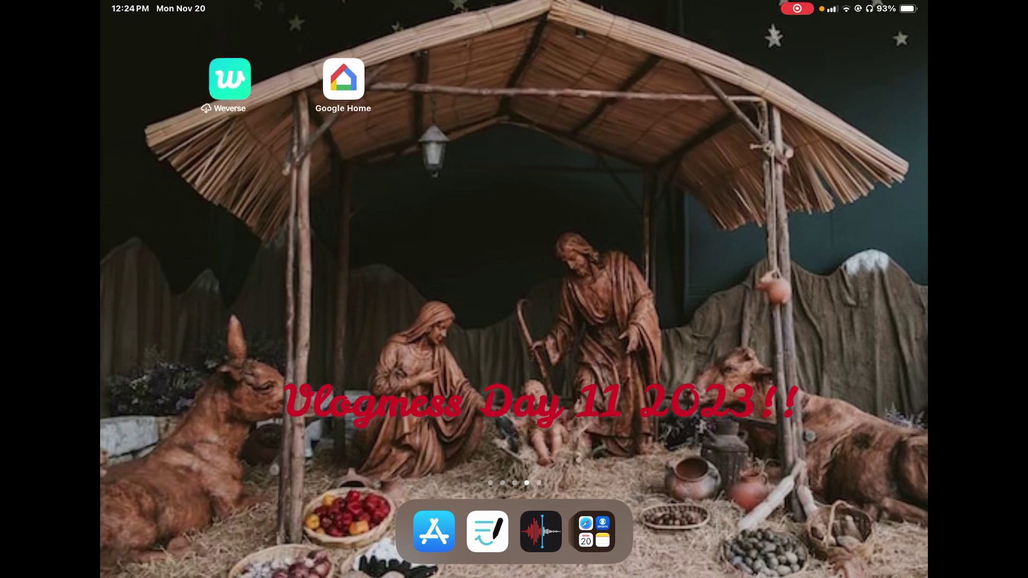
{"action": "scroll", "coordinate": [514, 241], "scroll_direction": "right", "scroll_amount": 3}
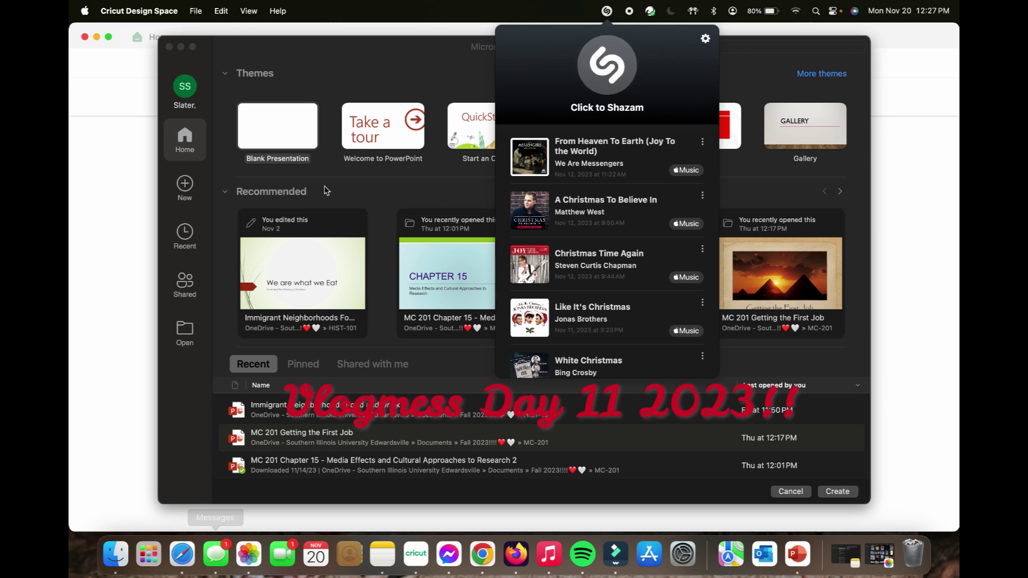
- Minimize Cricut, PowerPoint, Spotify, browser, Messages, Filmora and Messenger windows, then join the phone hotspot
{"action": "left_click", "coordinate": [112, 487]}
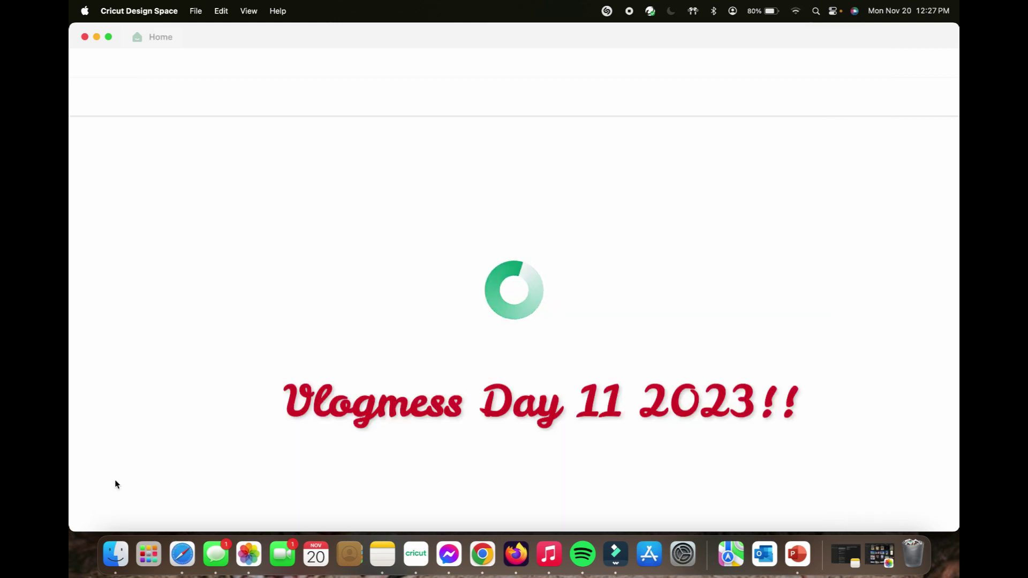
{"action": "left_click", "coordinate": [97, 37]}
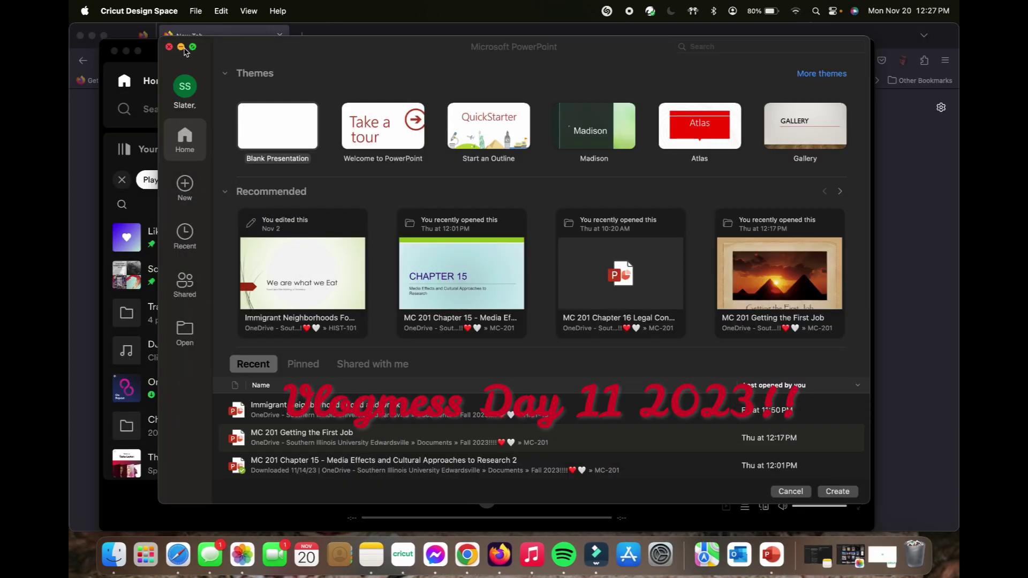
{"action": "left_click", "coordinate": [182, 48]}
{"action": "left_click", "coordinate": [126, 51]}
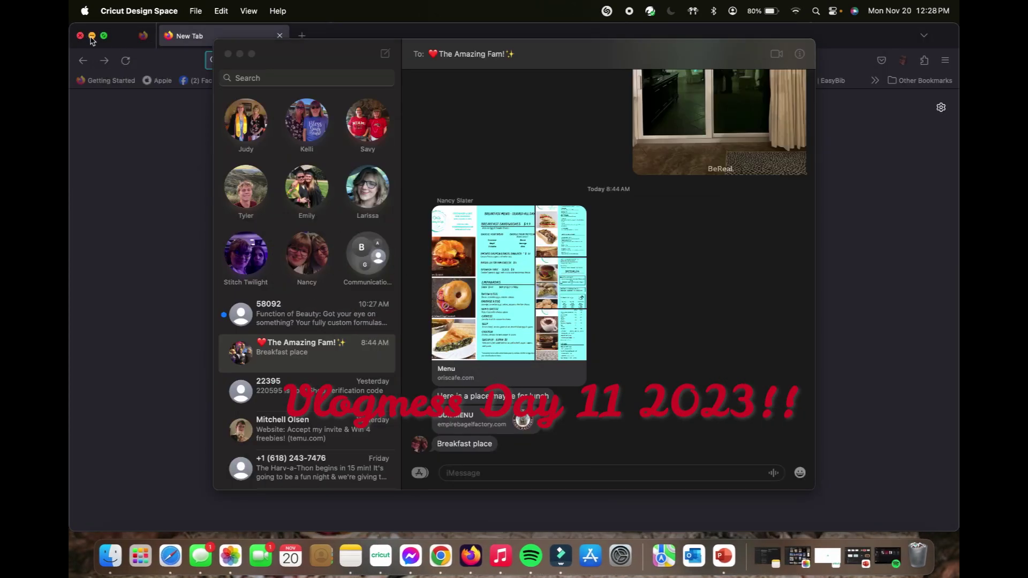
{"action": "left_click", "coordinate": [92, 37]}
{"action": "left_click", "coordinate": [239, 55]}
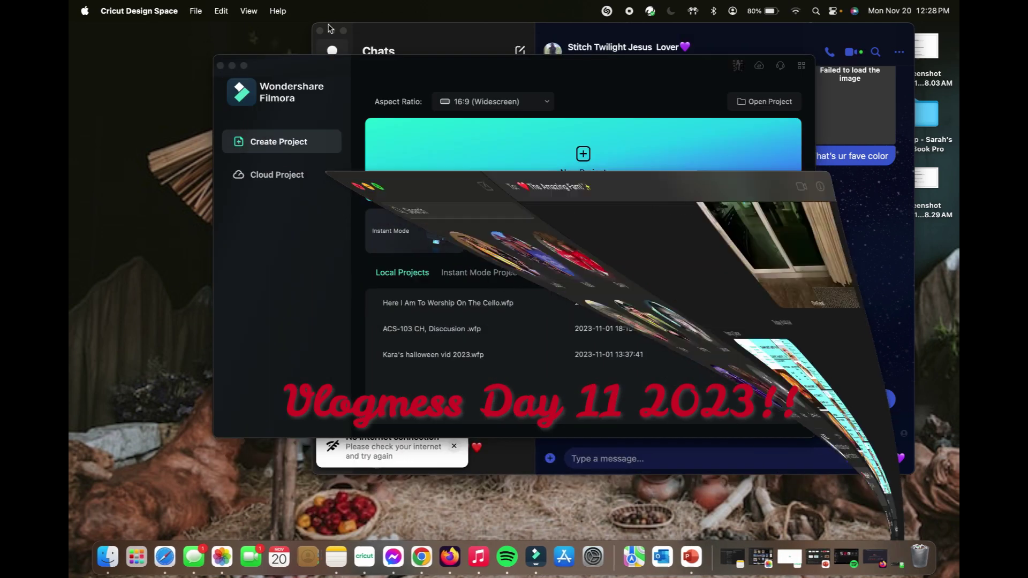
{"action": "left_click", "coordinate": [232, 66]}
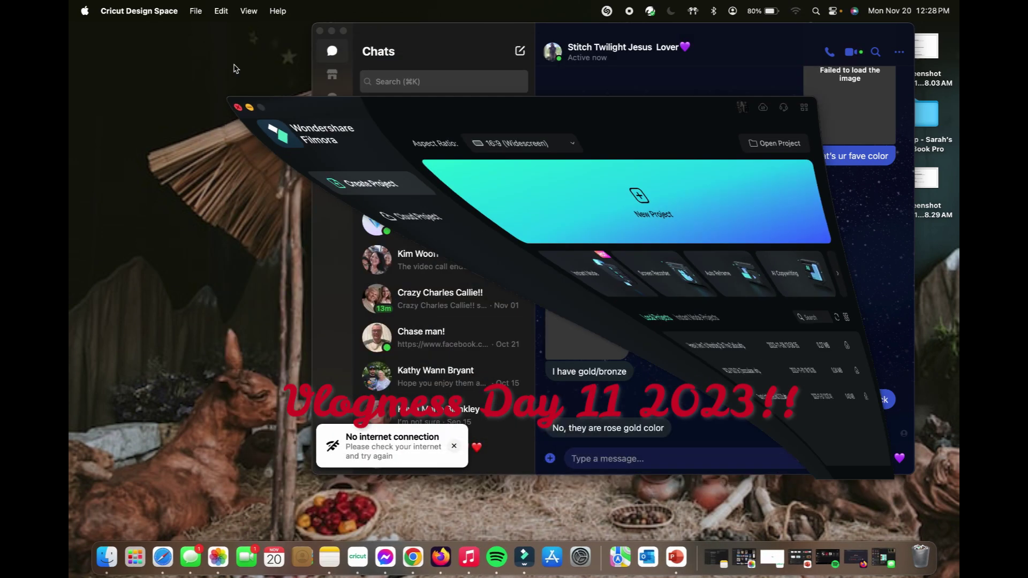
{"action": "left_click", "coordinate": [331, 31]}
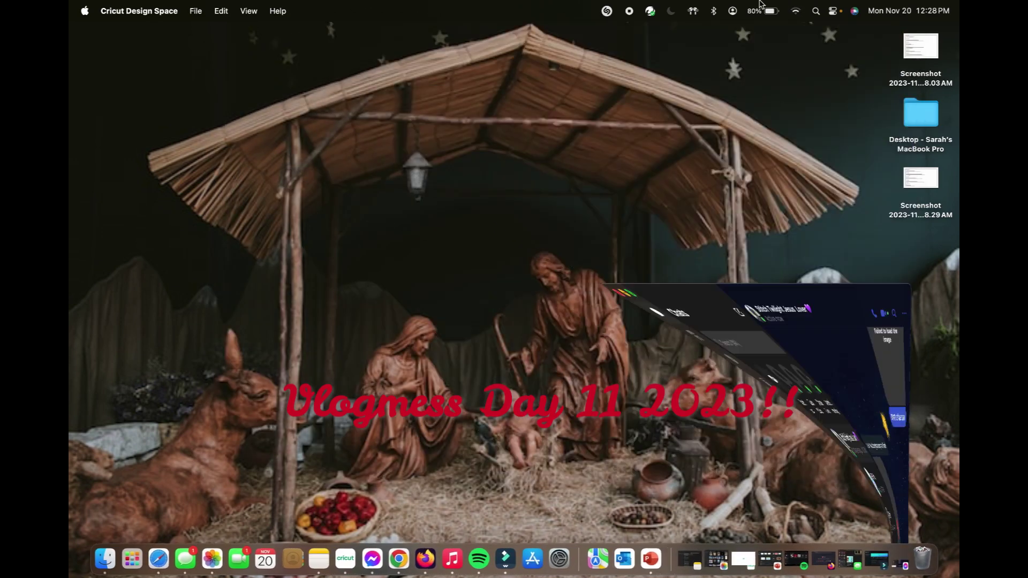
{"action": "left_click", "coordinate": [795, 11]}
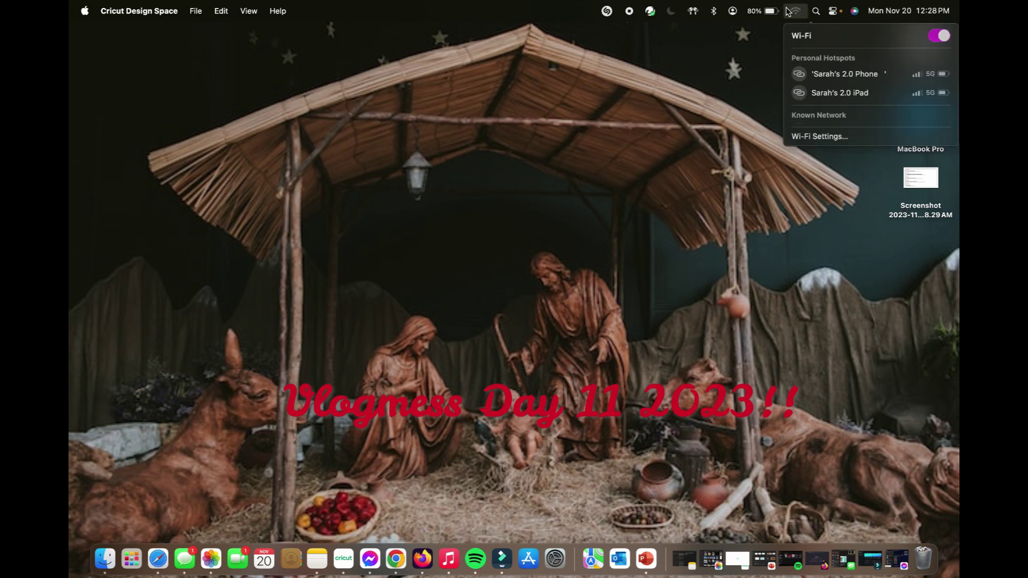
{"action": "left_click", "coordinate": [899, 82]}
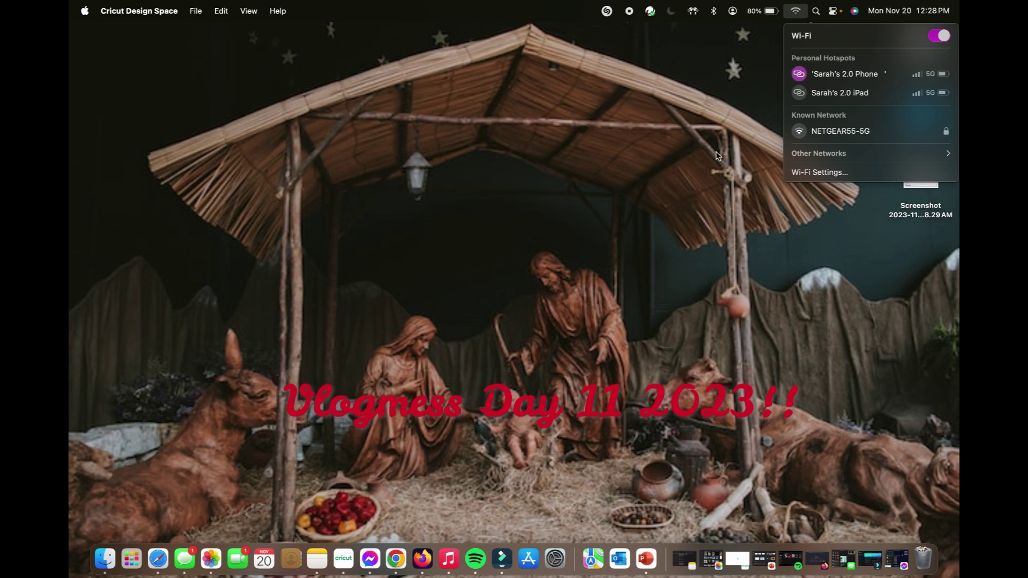
- Dismiss the Wi-Fi network list and open Launchpad from the Dock
{"action": "left_click", "coordinate": [728, 93]}
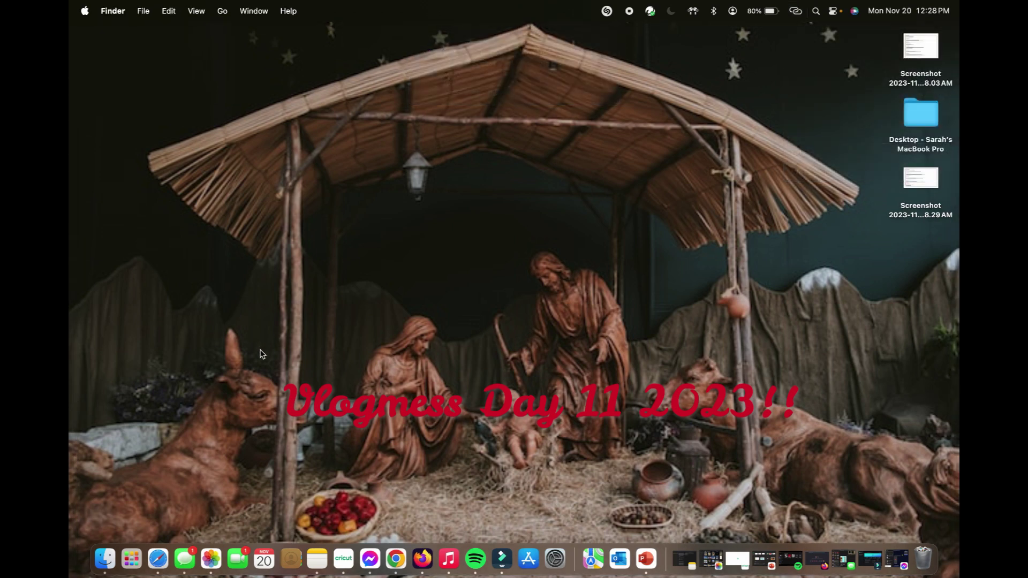
{"action": "left_click", "coordinate": [131, 559]}
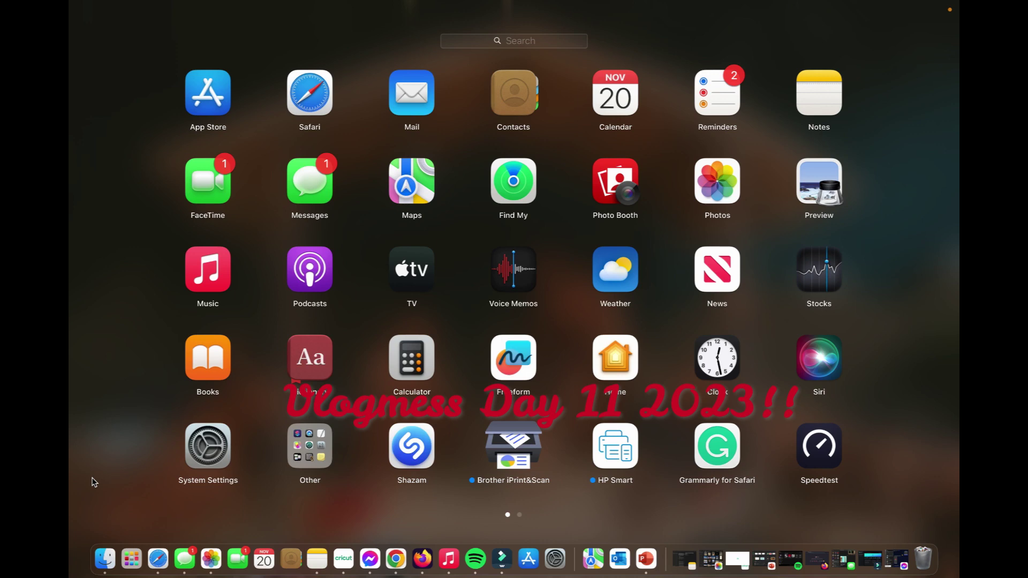
{"action": "scroll", "coordinate": [420, 432], "scroll_direction": "right", "scroll_amount": 3}
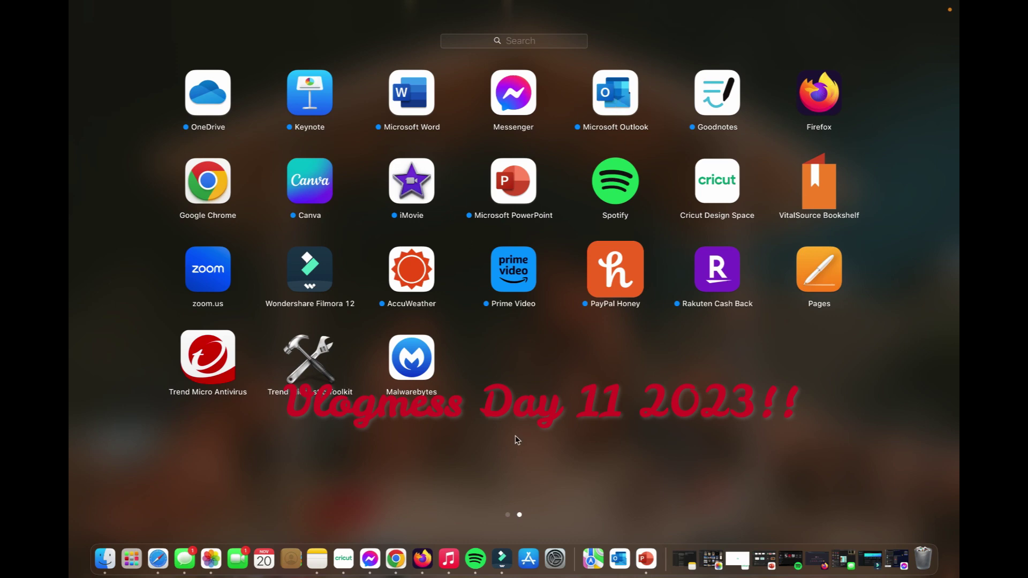
- Open Documents > Fall 2023! in Finder, then launch Wondershare Filmora from the Dock
{"action": "left_click", "coordinate": [113, 567]}
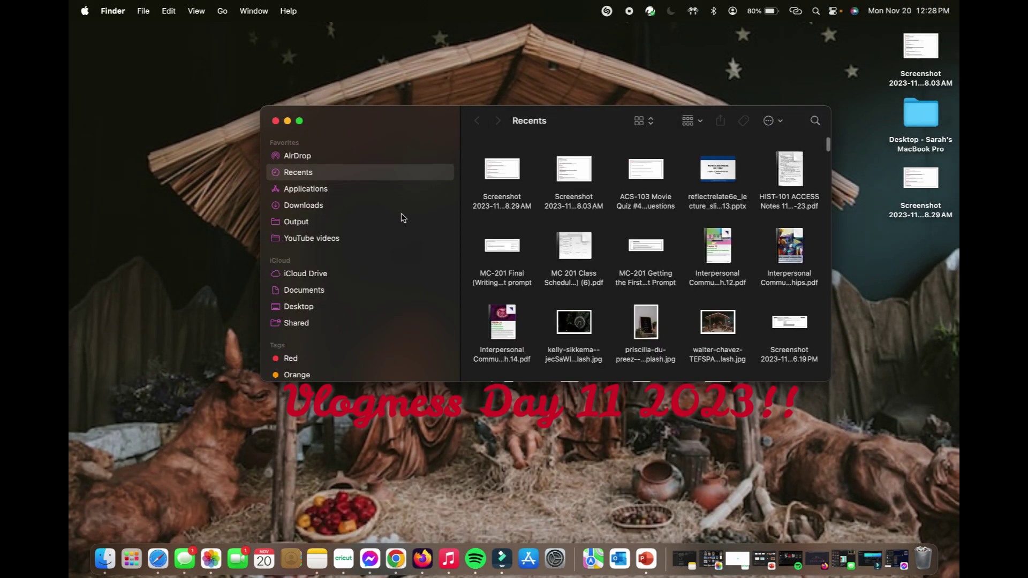
{"action": "left_click", "coordinate": [354, 293]}
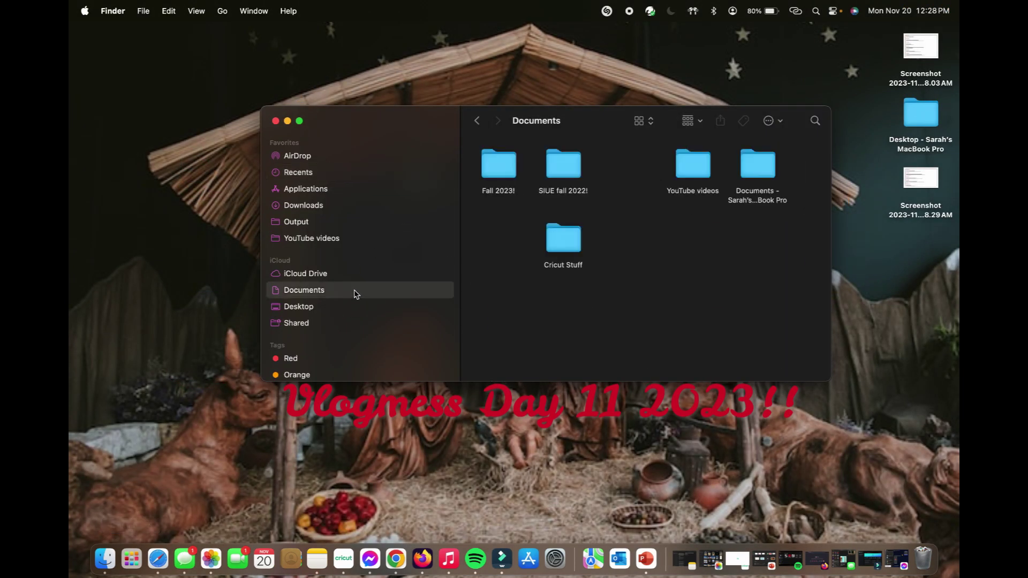
{"action": "double_click", "coordinate": [494, 176]}
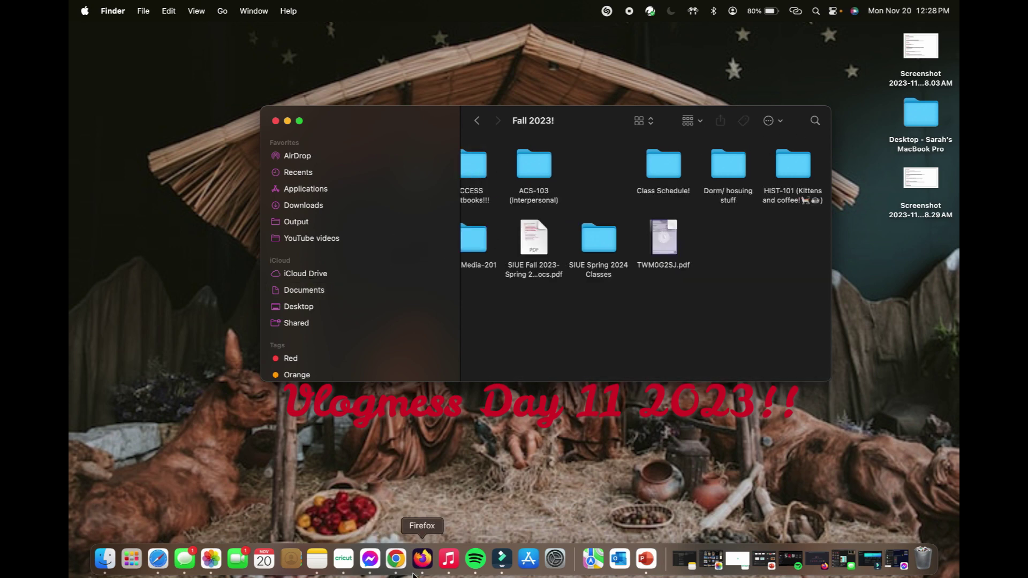
{"action": "left_click", "coordinate": [501, 559]}
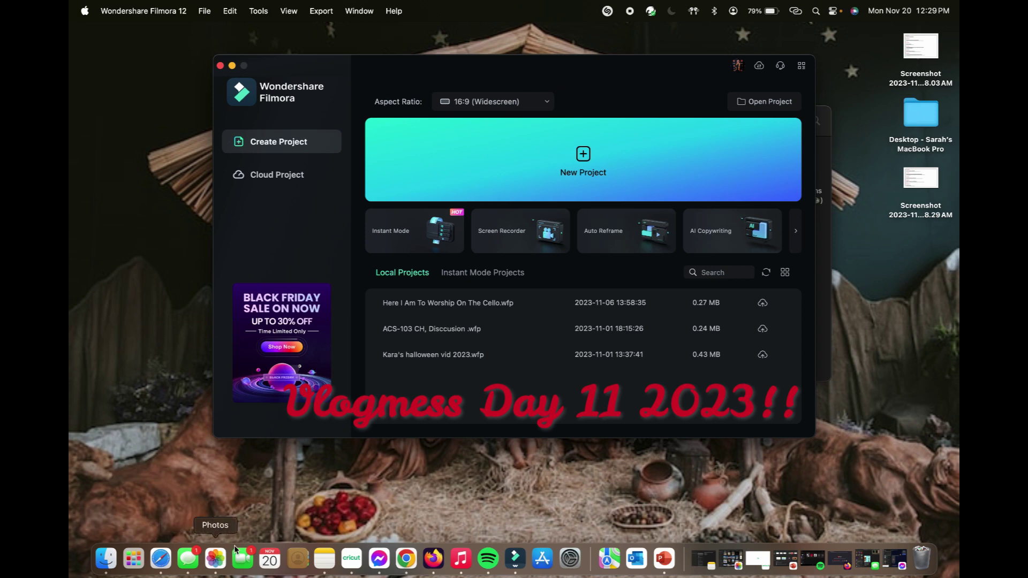
- Bring Firefox forward and go to studio.youtube from its New Tab shortcut tile
{"action": "left_click", "coordinate": [433, 559]}
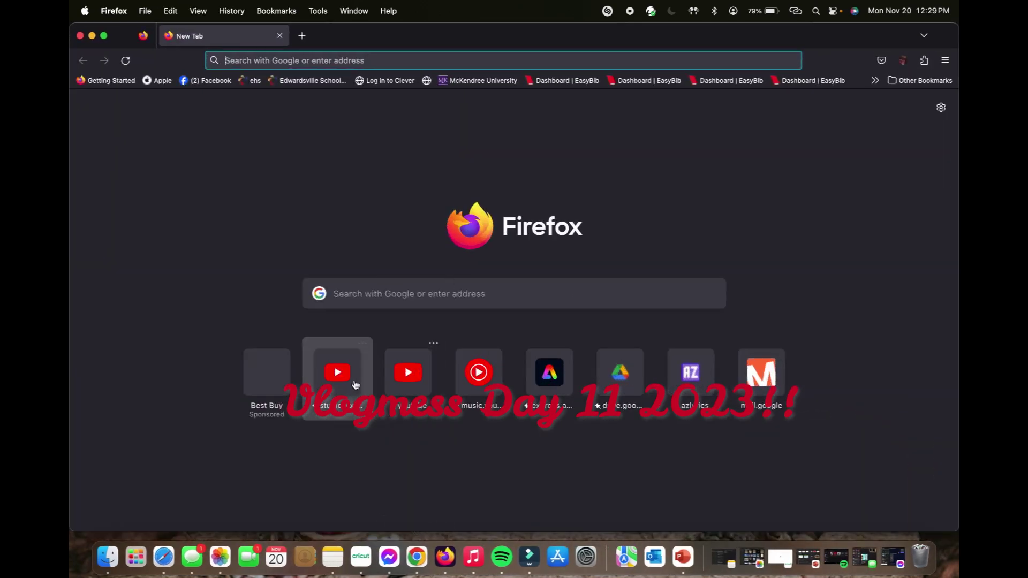
{"action": "left_click", "coordinate": [331, 396]}
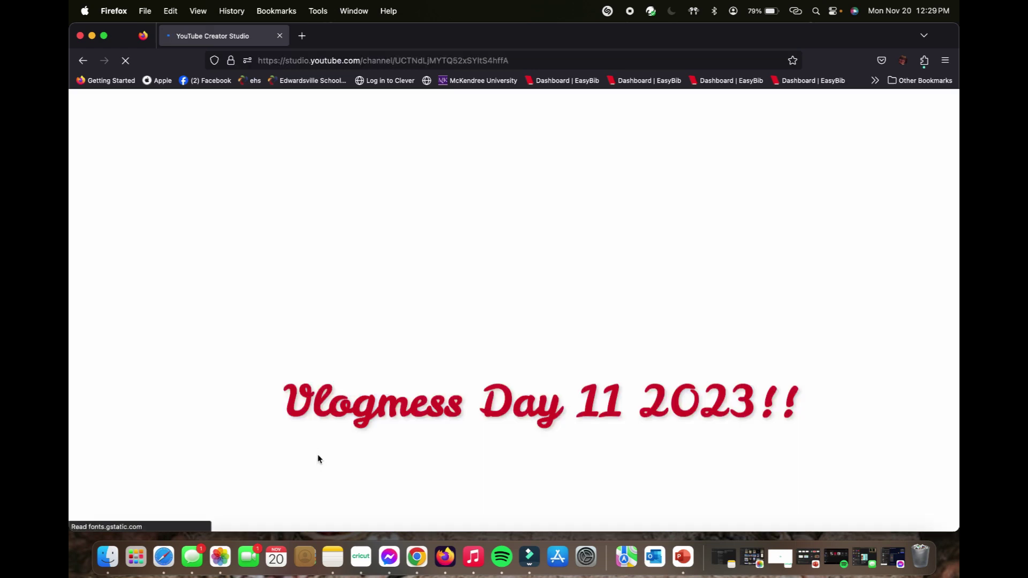